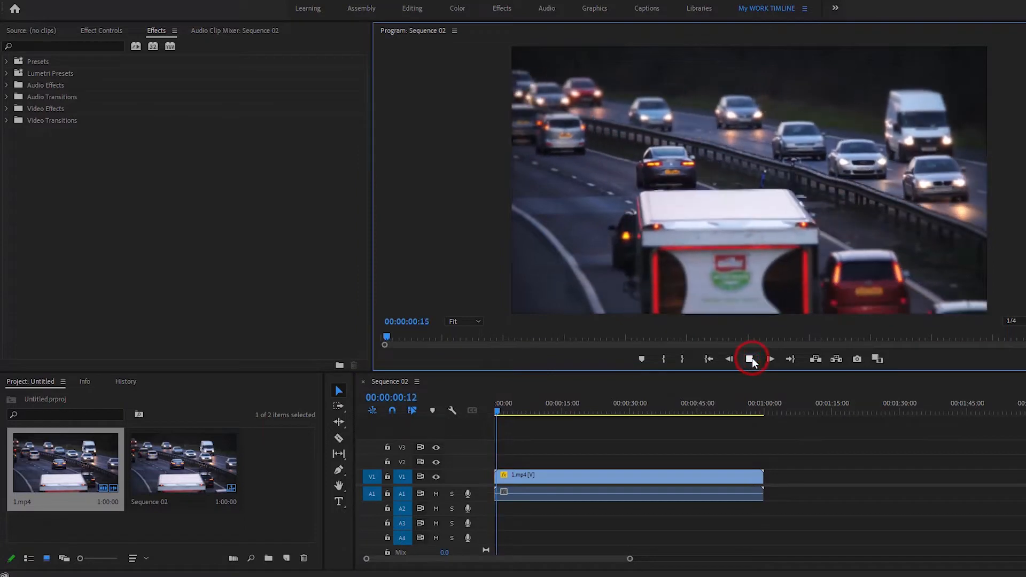
Preview the opening seconds of the traffic footage and return the playhead to 00:00:00:00
{"action": "key", "text": "space"}
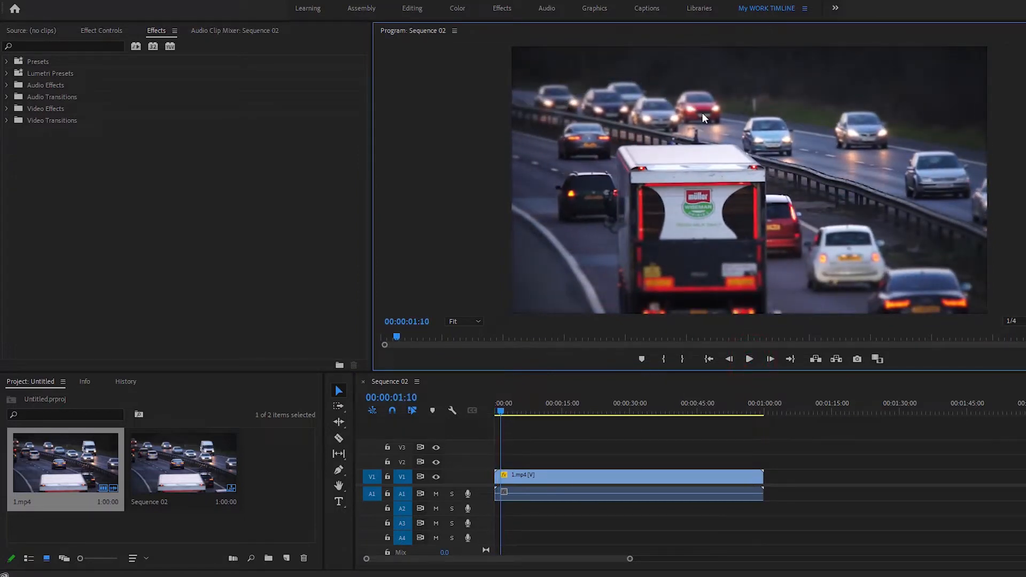
{"action": "left_click", "coordinate": [749, 361]}
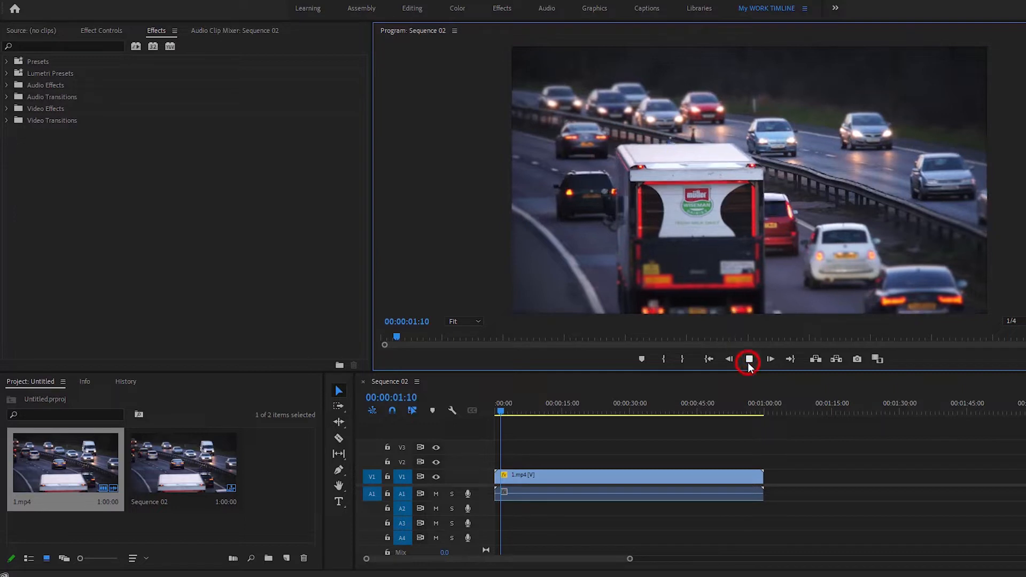
{"action": "left_click", "coordinate": [749, 362]}
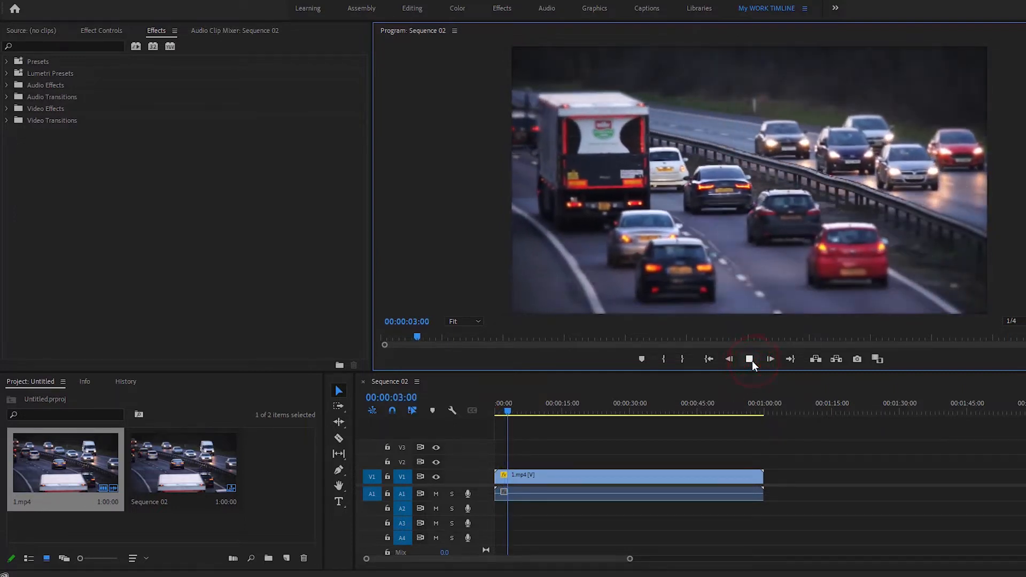
{"action": "left_click", "coordinate": [752, 360]}
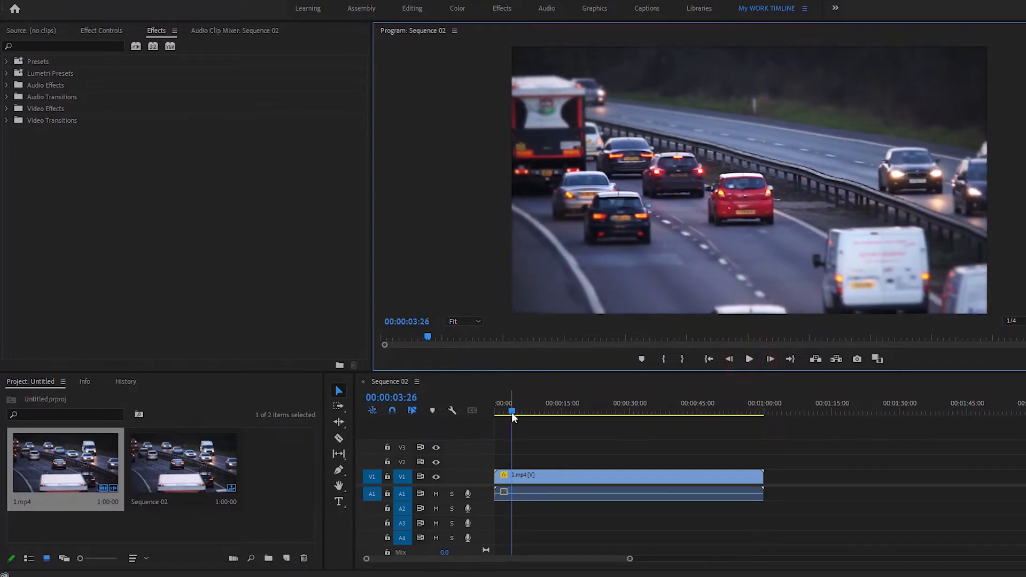
{"action": "left_click_drag", "start_coordinate": [511, 410], "coordinate": [491, 421]}
{"action": "left_click", "coordinate": [527, 474]}
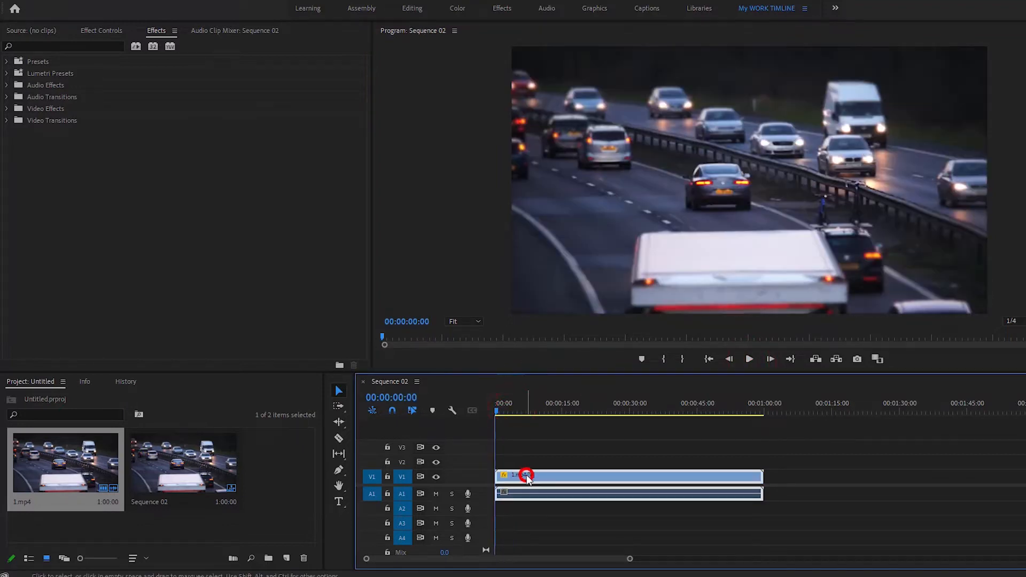
{"action": "left_click", "coordinate": [541, 439]}
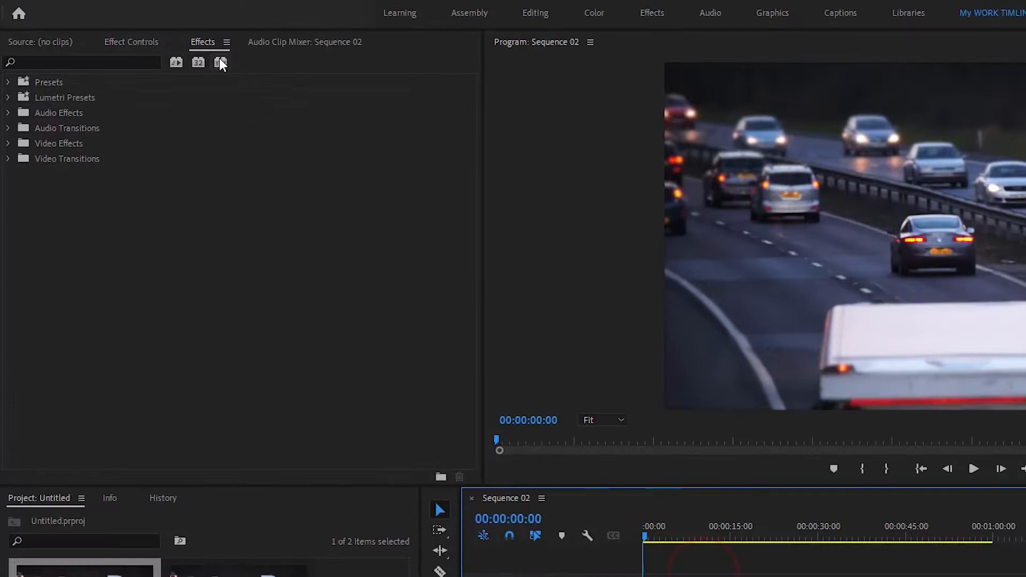
Search the effects for "bri" and apply the Brightness & Contrast effect to the 1.mp4 clip on V1
{"action": "left_click", "coordinate": [157, 35]}
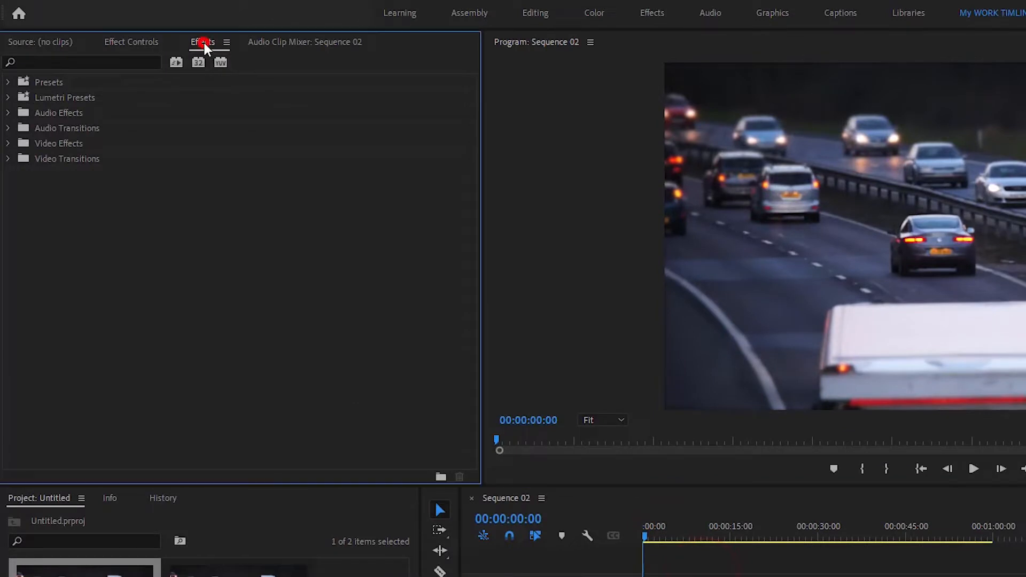
{"action": "left_click", "coordinate": [69, 63]}
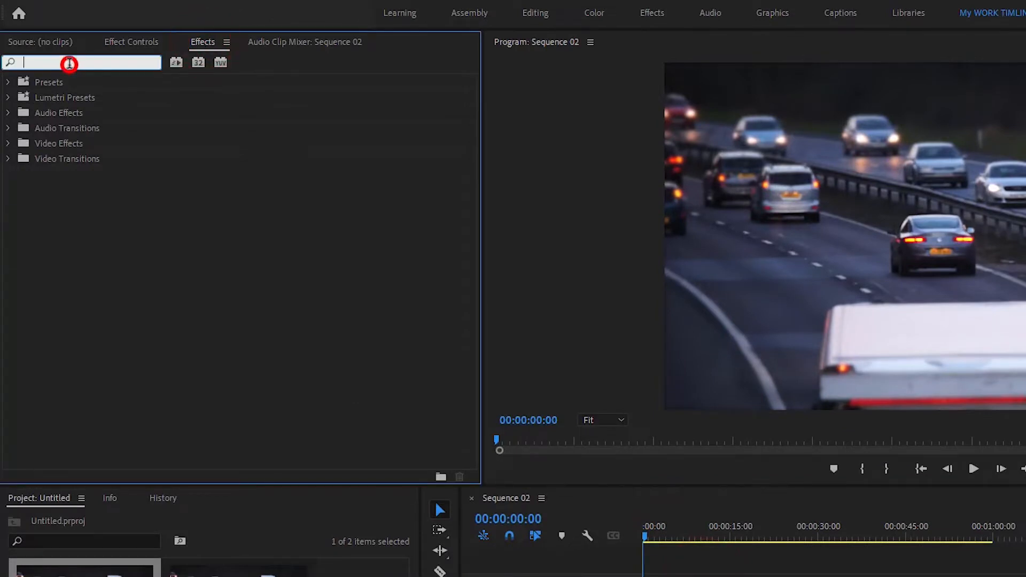
{"action": "type", "text": "b"}
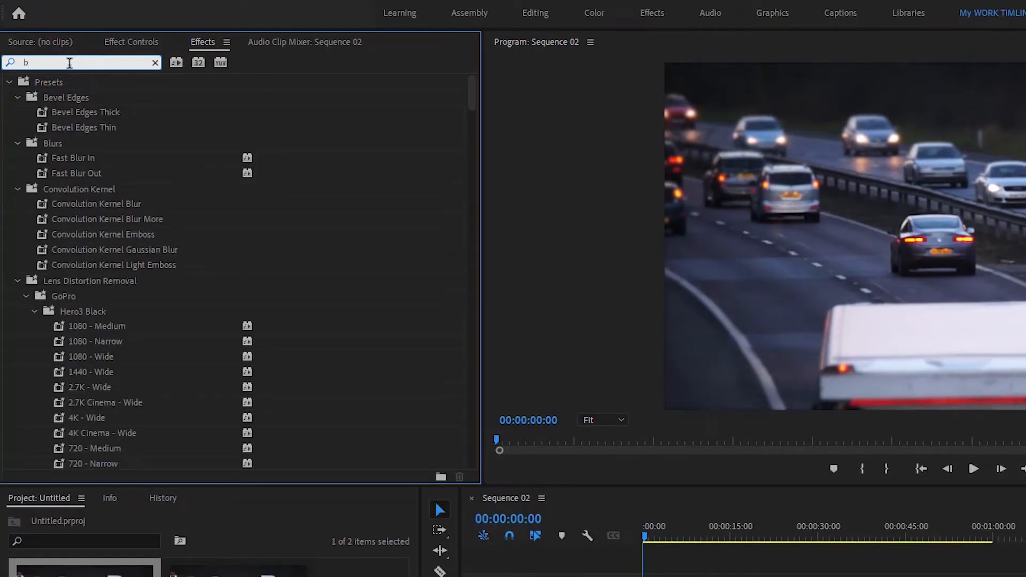
{"action": "type", "text": "ri"}
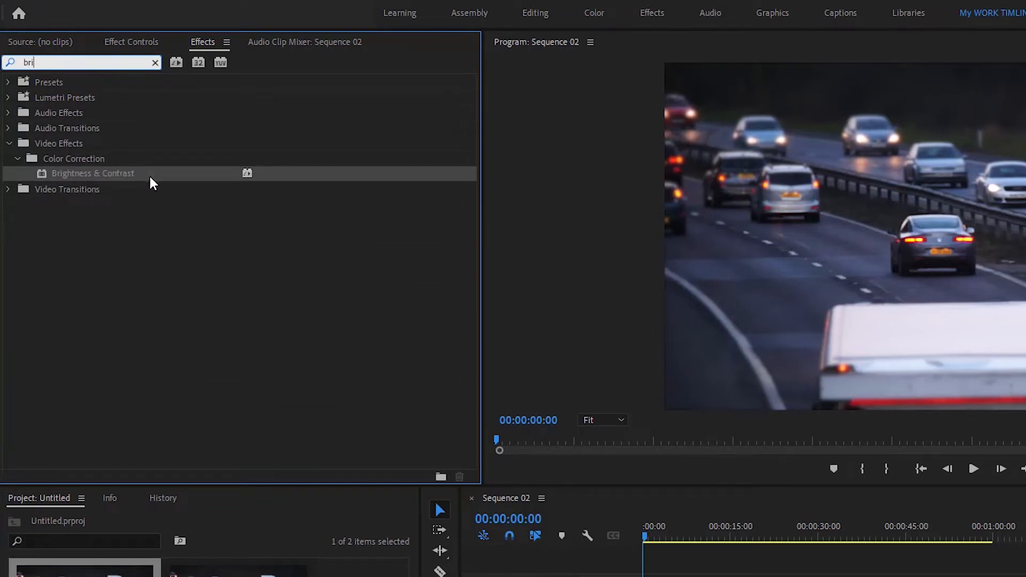
{"action": "left_click_drag", "start_coordinate": [99, 172], "coordinate": [618, 534]}
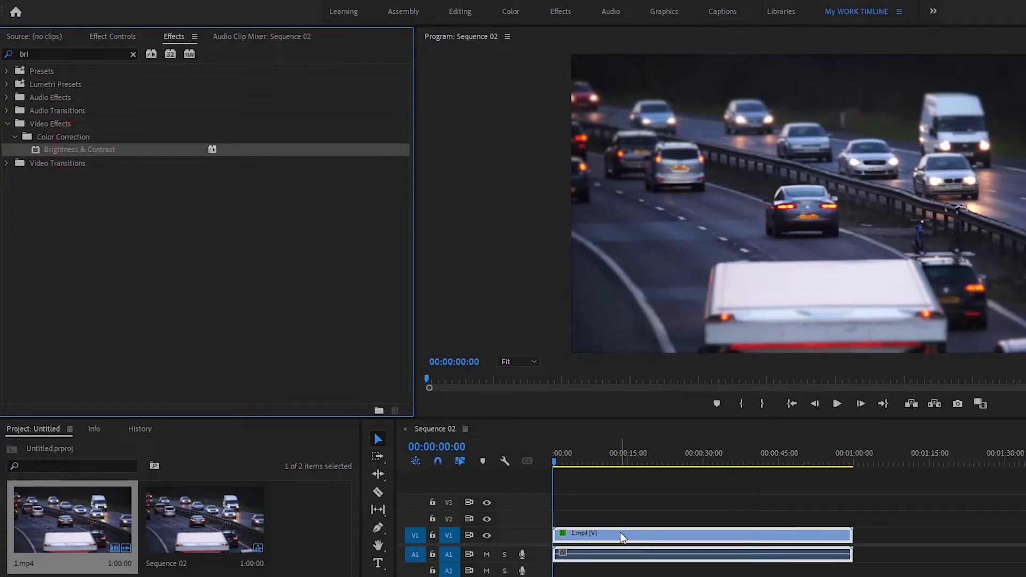
{"action": "left_click", "coordinate": [611, 505]}
Set the Brightness of the 1.mp4 clip's Brightness & Contrast effect to -28
{"action": "left_click", "coordinate": [610, 538]}
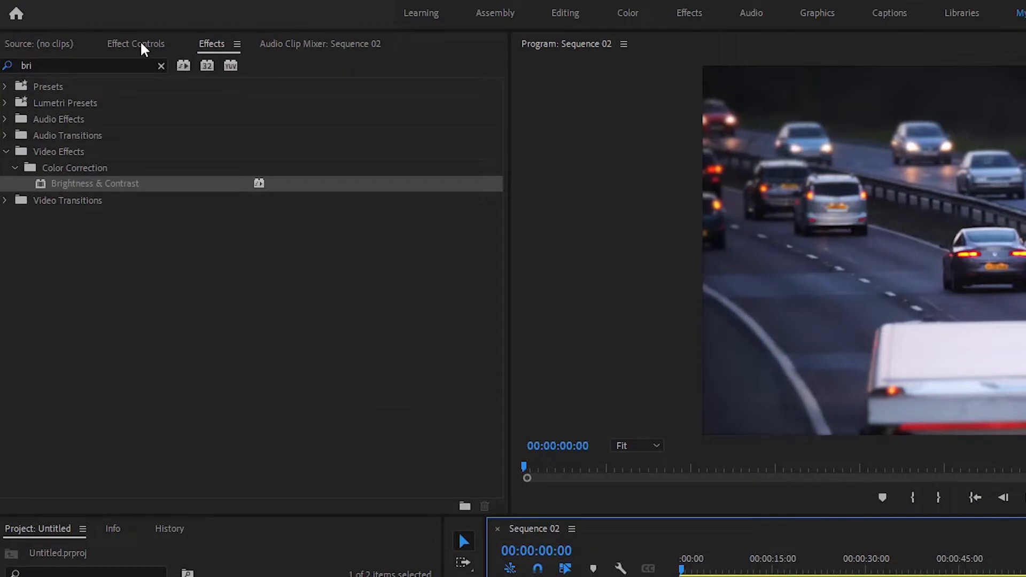
{"action": "left_click", "coordinate": [120, 40]}
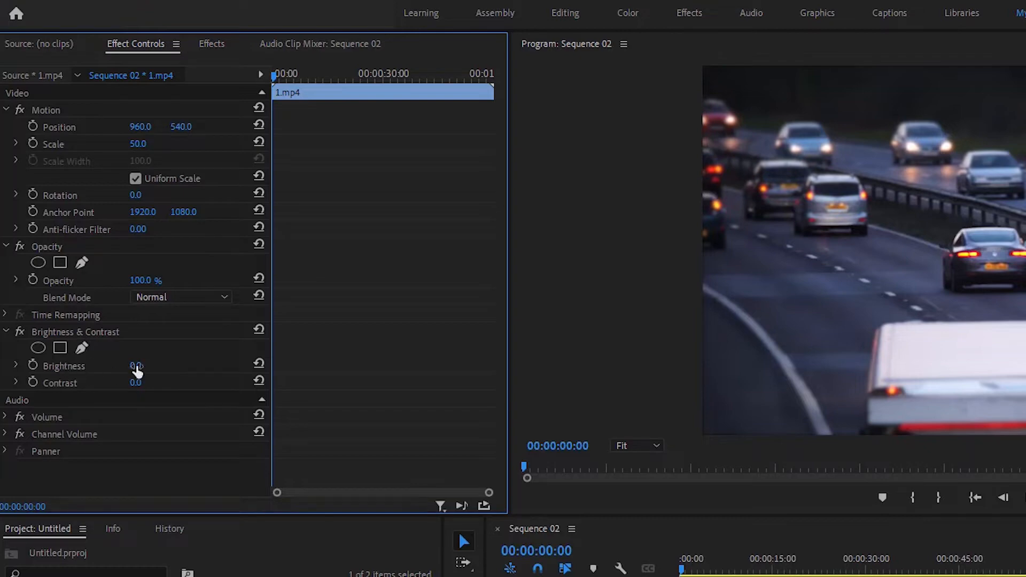
{"action": "left_click", "coordinate": [139, 365]}
{"action": "left_click_drag", "start_coordinate": [139, 365], "coordinate": [116, 365]}
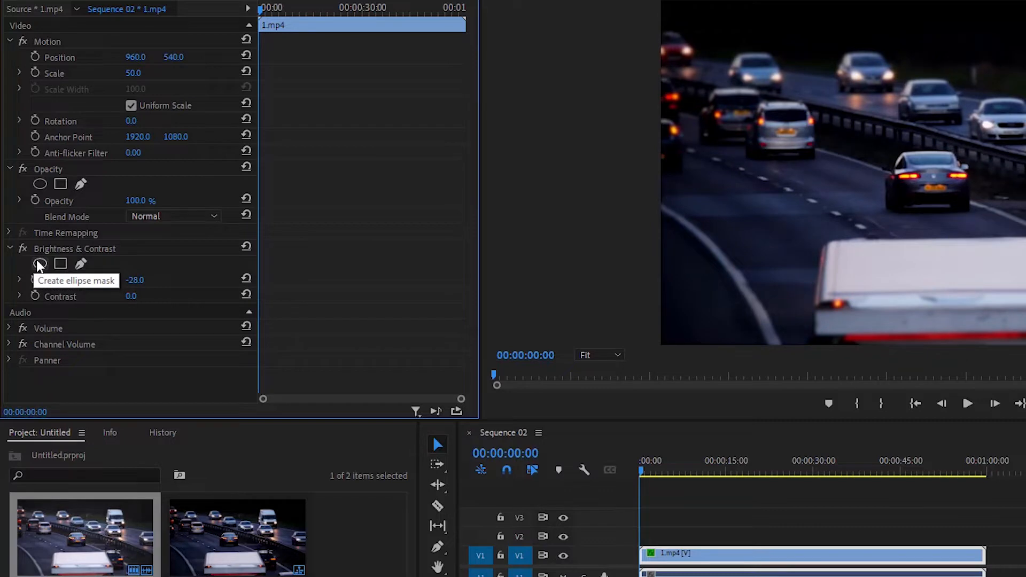
Add an ellipse mask to the Brightness & Contrast effect and move it to the upper-left corner of the video frame
{"action": "left_click", "coordinate": [40, 264]}
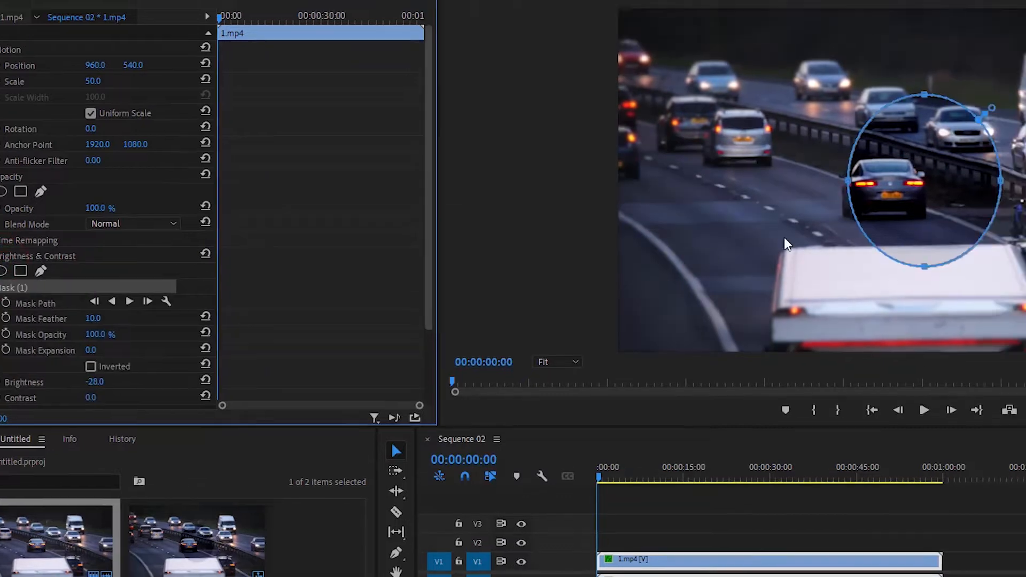
{"action": "left_click_drag", "start_coordinate": [933, 201], "coordinate": [902, 186]}
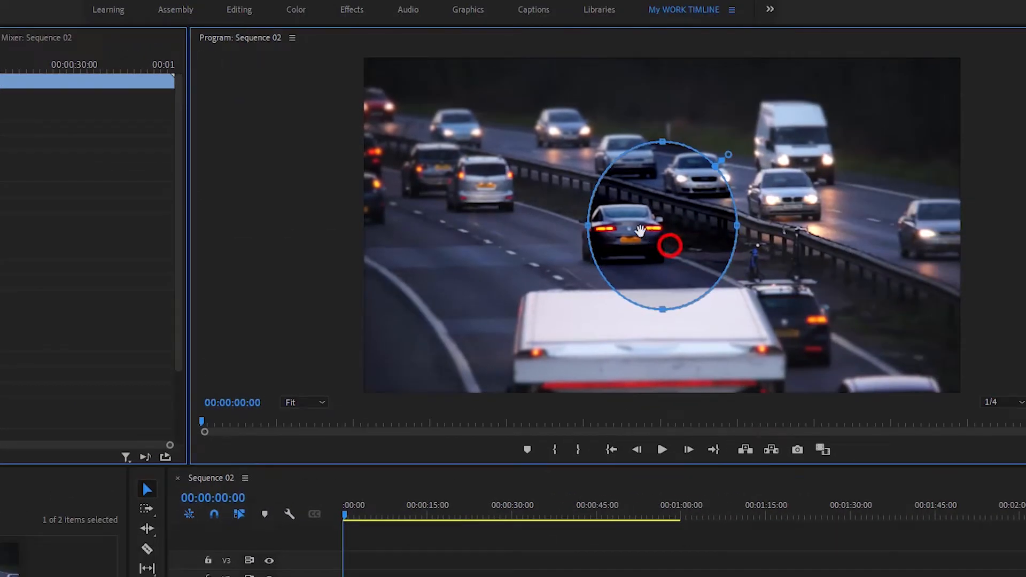
{"action": "left_click_drag", "start_coordinate": [639, 231], "coordinate": [406, 155]}
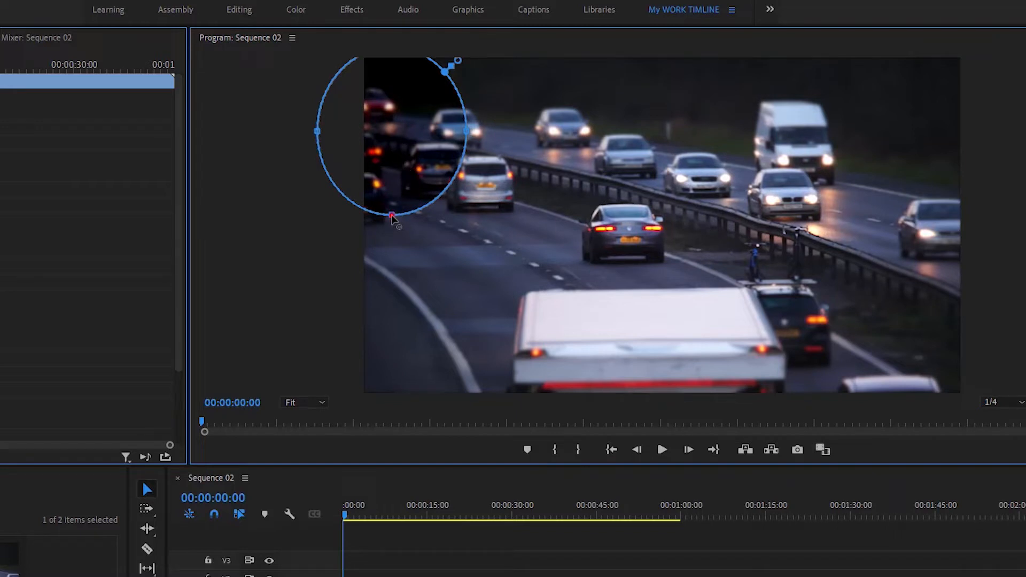
Shrink the ellipse mask's height and width to a small circle over the distant cars in the frame's upper-left corner
{"action": "left_click_drag", "start_coordinate": [391, 216], "coordinate": [394, 135]}
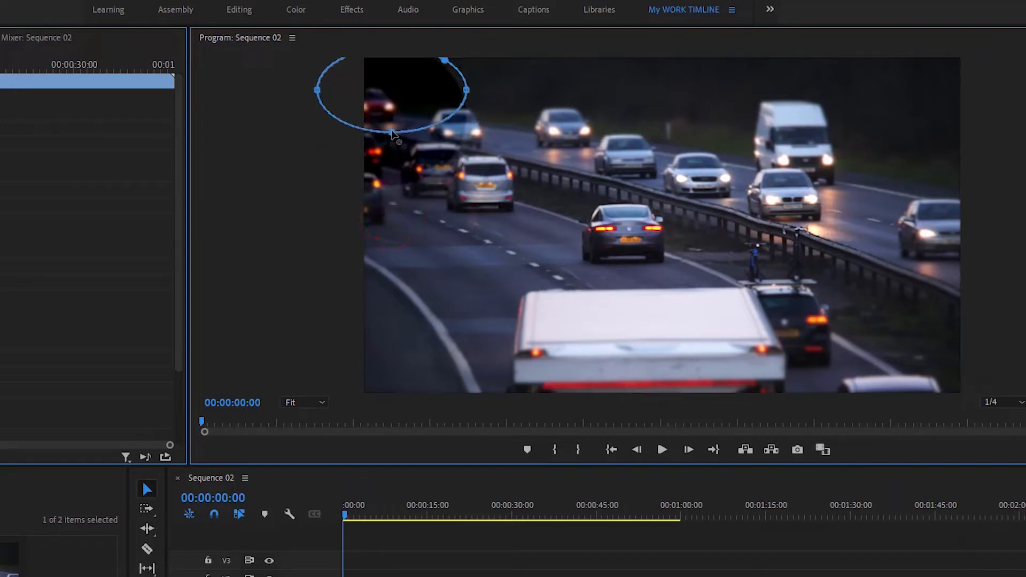
{"action": "left_click", "coordinate": [385, 93]}
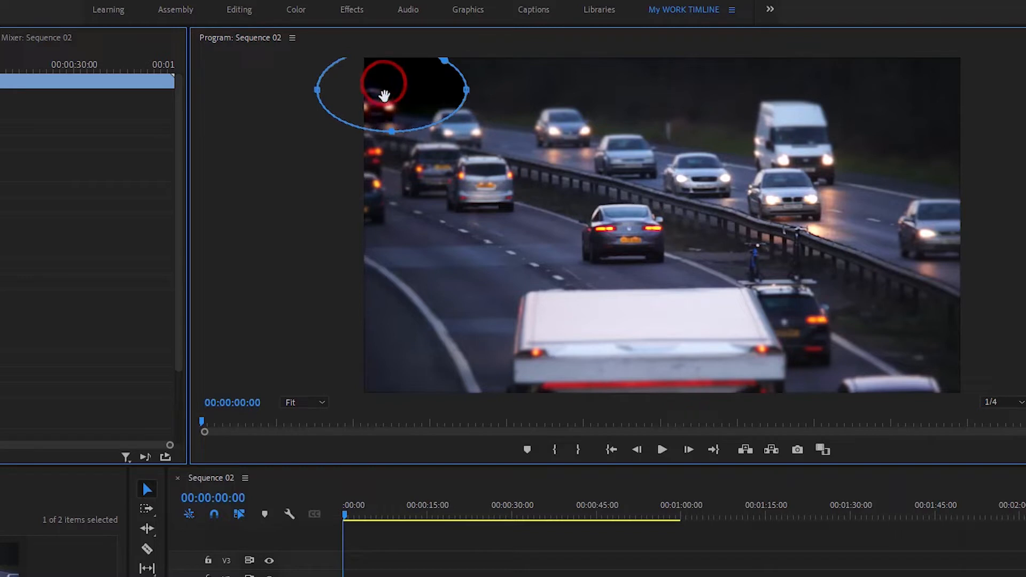
{"action": "left_click_drag", "start_coordinate": [385, 95], "coordinate": [386, 106]}
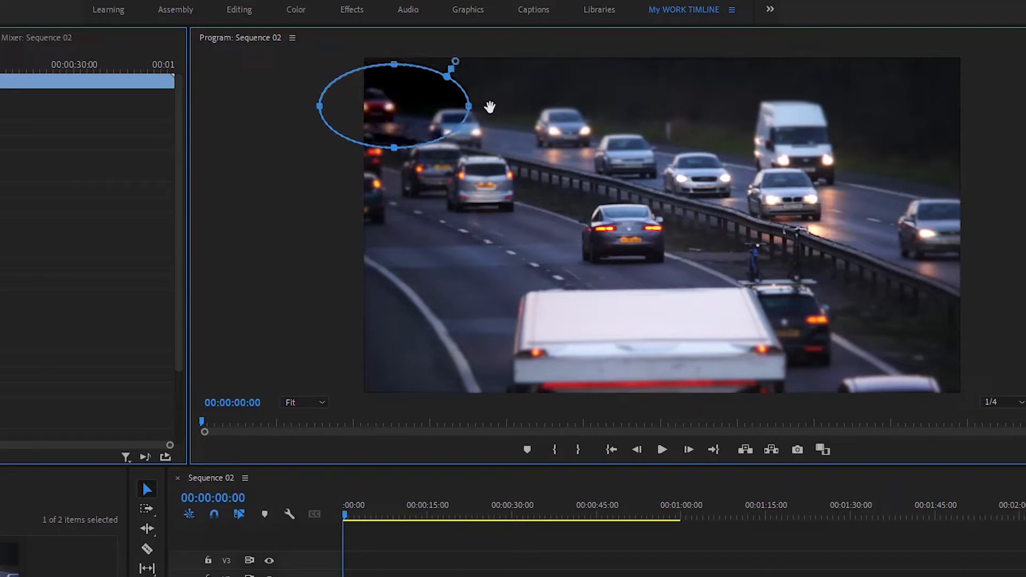
{"action": "mouse_move", "coordinate": [468, 108]}
{"action": "left_mouse_down"}
{"action": "mouse_move", "coordinate": [404, 105]}
{"action": "mouse_move", "coordinate": [452, 104]}
{"action": "left_mouse_up"}
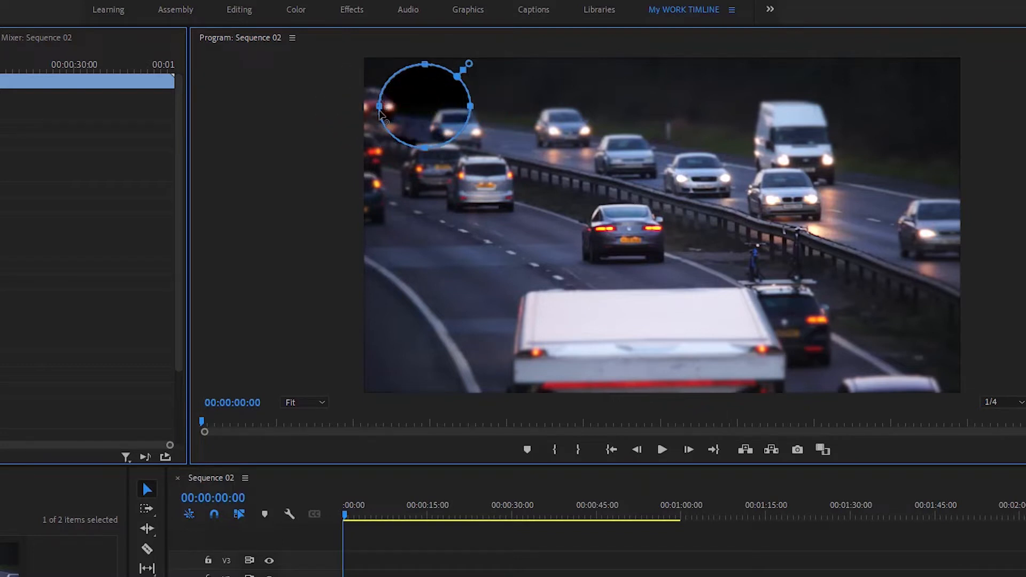
{"action": "left_click", "coordinate": [379, 108]}
{"action": "left_click_drag", "start_coordinate": [427, 151], "coordinate": [426, 156]}
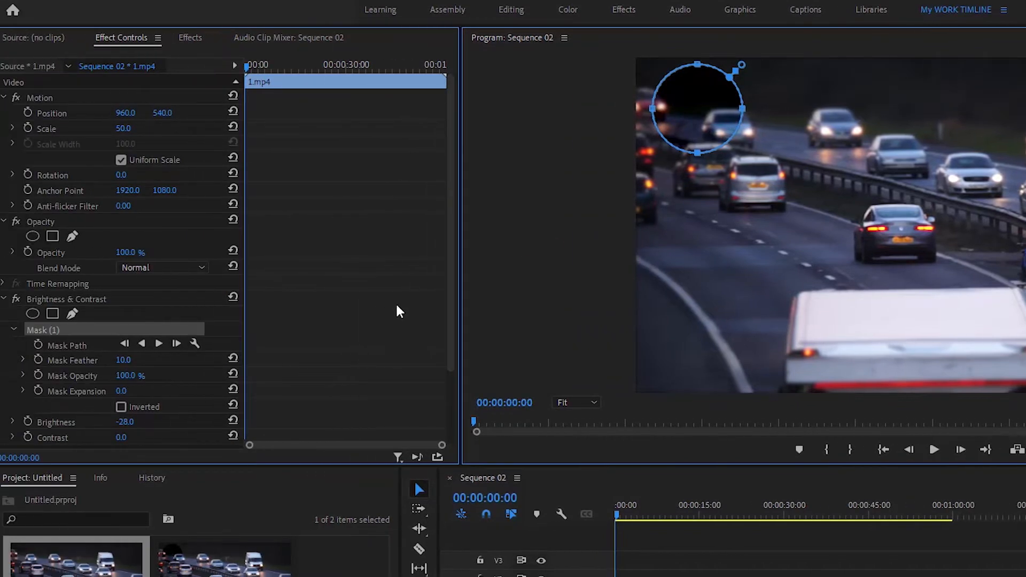
Invert the Brightness & Contrast mask and set Brightness to -35
{"action": "left_click", "coordinate": [120, 407]}
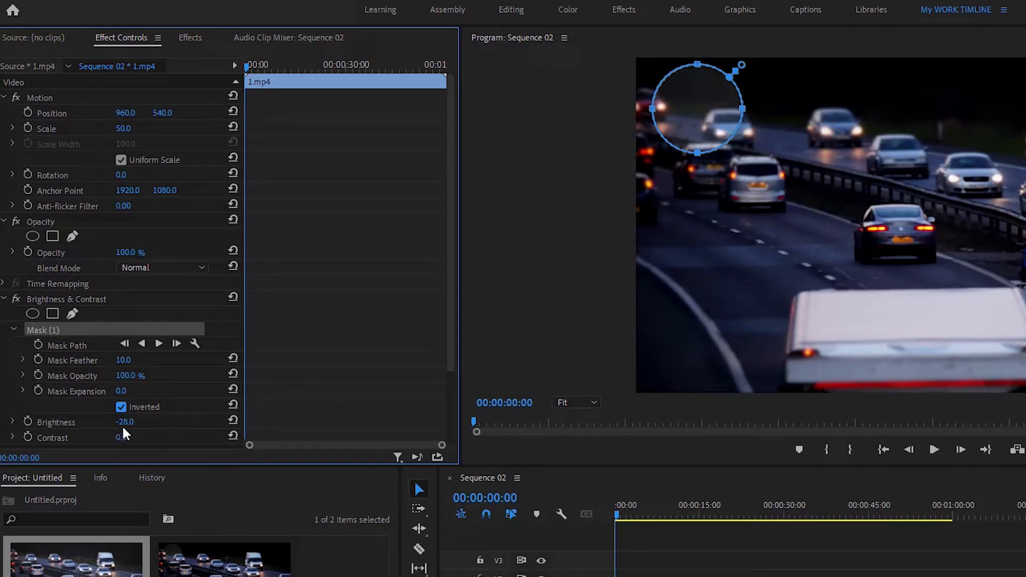
{"action": "mouse_move", "coordinate": [125, 422]}
{"action": "left_mouse_down"}
{"action": "mouse_move", "coordinate": [167, 422]}
{"action": "mouse_move", "coordinate": [120, 422]}
{"action": "left_mouse_up"}
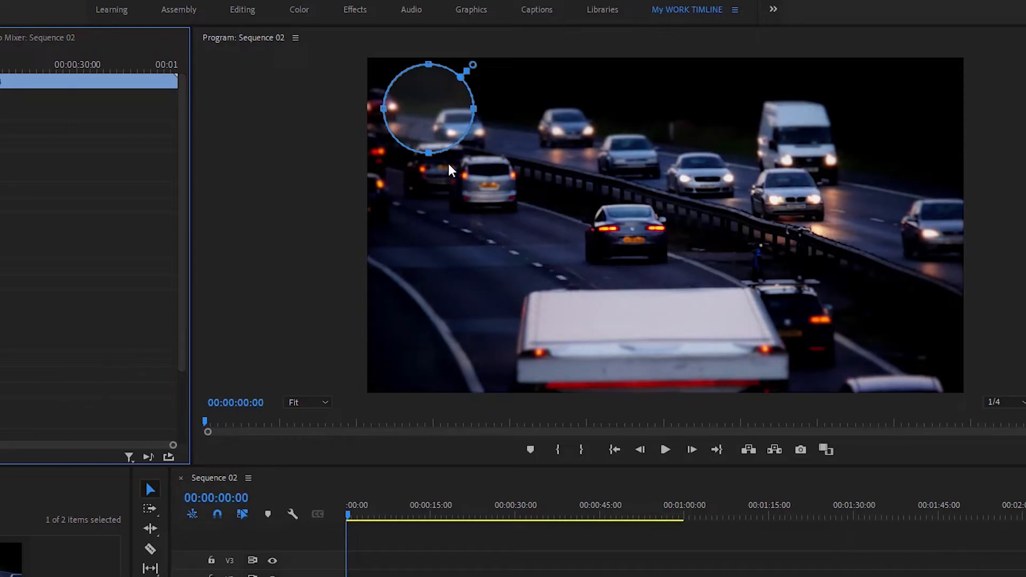
Move the circular mask over the red car at the upper-left edge of the video frame
{"action": "left_click_drag", "start_coordinate": [428, 121], "coordinate": [468, 137]}
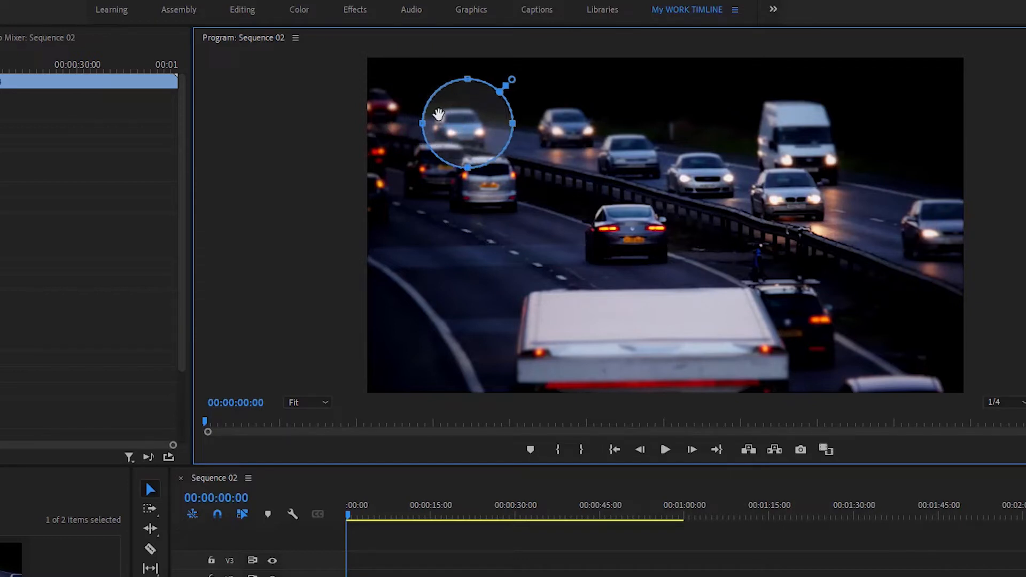
{"action": "left_click_drag", "start_coordinate": [465, 131], "coordinate": [378, 103]}
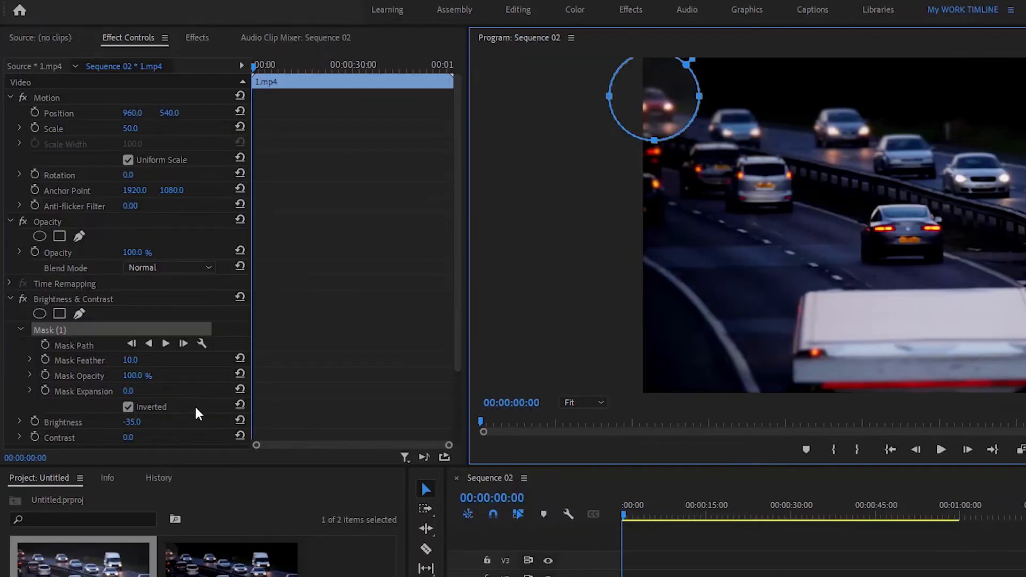
Try several darker Brightness levels outside the mask, set Brightness to -37, and deselect the mask
{"action": "left_click", "coordinate": [135, 423]}
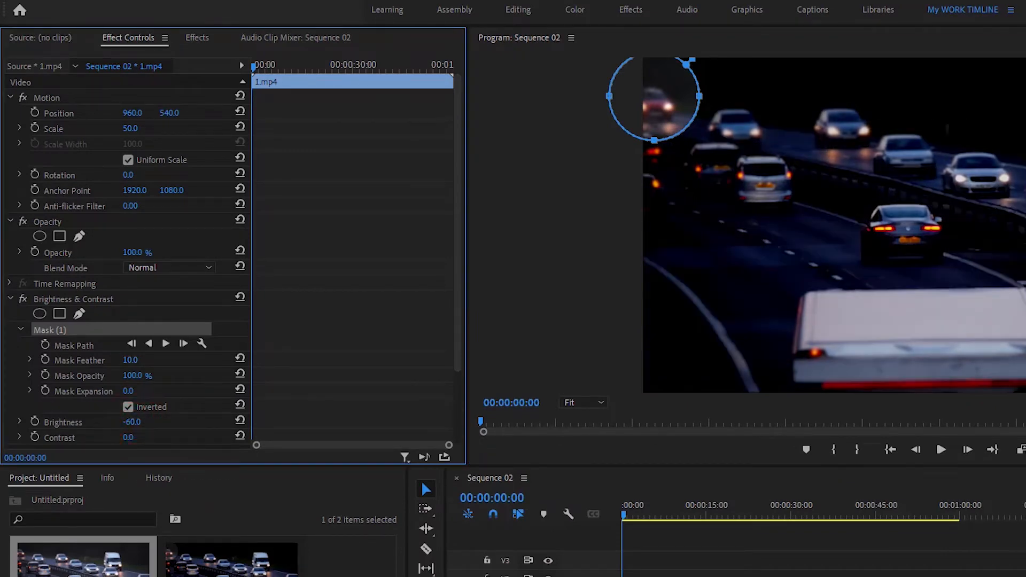
{"action": "left_click", "coordinate": [98, 428]}
{"action": "left_click_drag", "start_coordinate": [98, 428], "coordinate": [101, 428]}
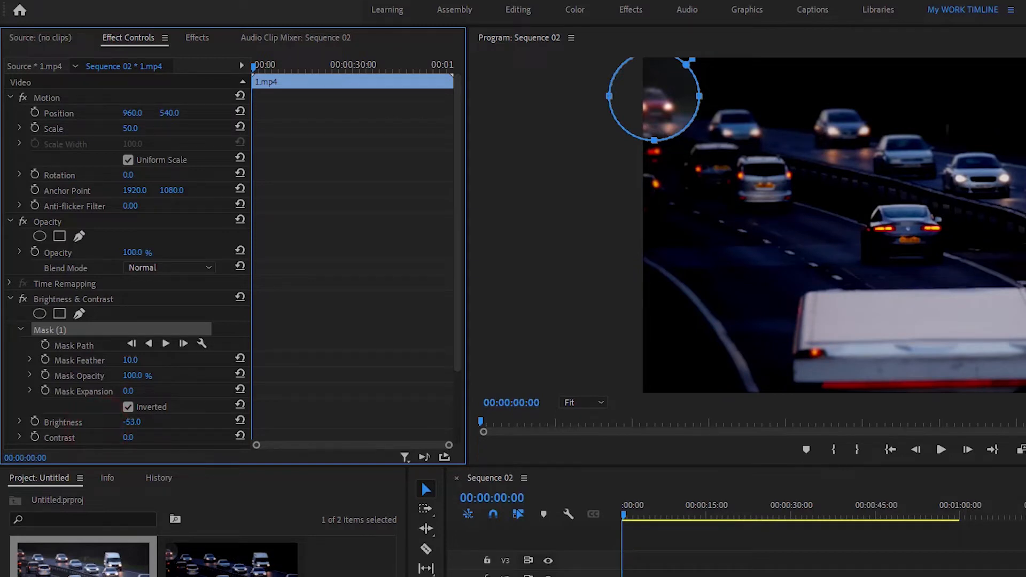
{"action": "left_click", "coordinate": [138, 422]}
{"action": "type", "text": "-40"}
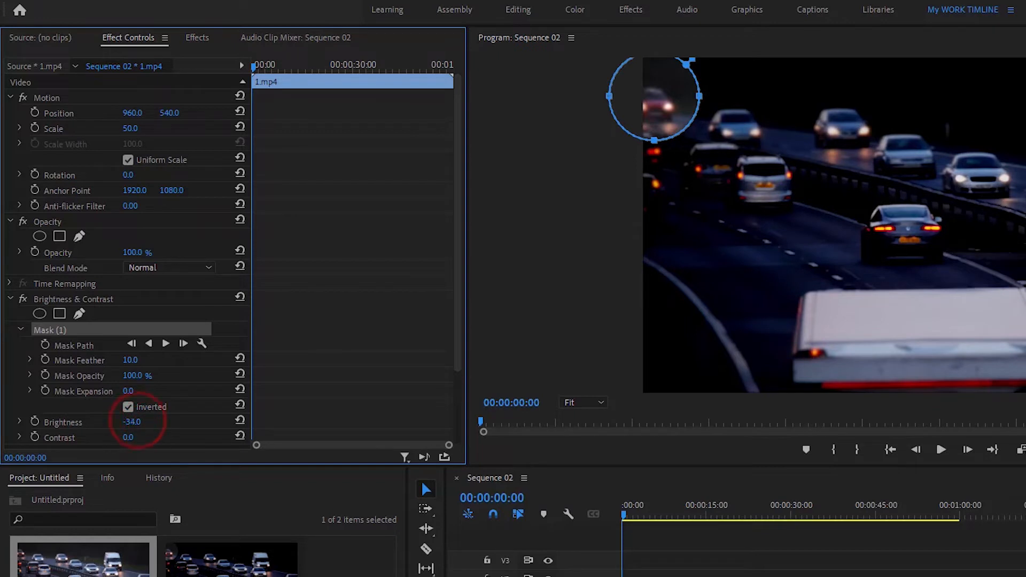
{"action": "key", "text": "Return"}
{"action": "left_click_drag", "start_coordinate": [131, 421], "coordinate": [134, 422]}
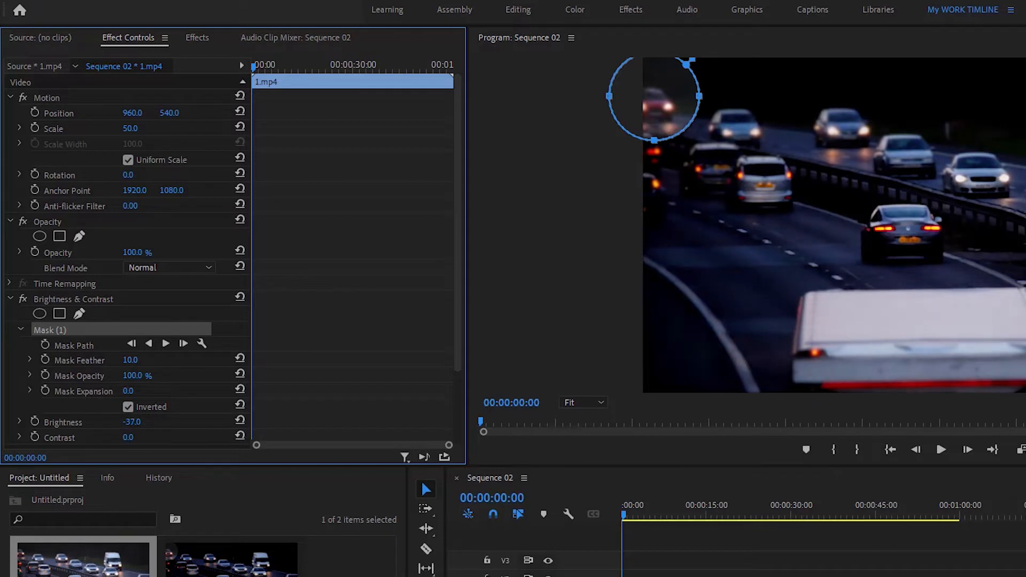
{"action": "left_click", "coordinate": [194, 307]}
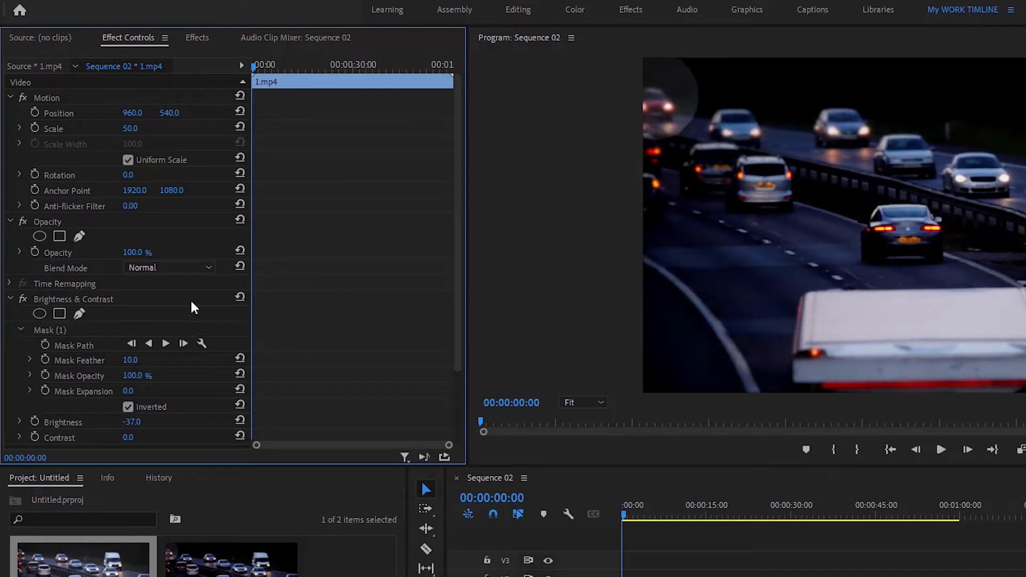
Turn on Mask Path keyframing for Mask (1) with a first keyframe at 00:00:00:00 of the clip
{"action": "left_click", "coordinate": [144, 330]}
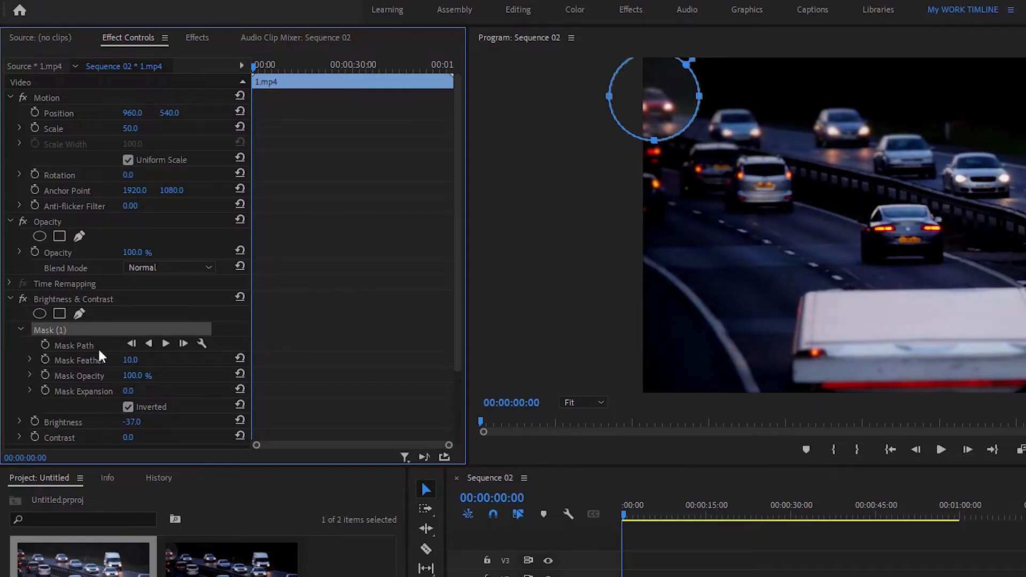
{"action": "left_click", "coordinate": [44, 344]}
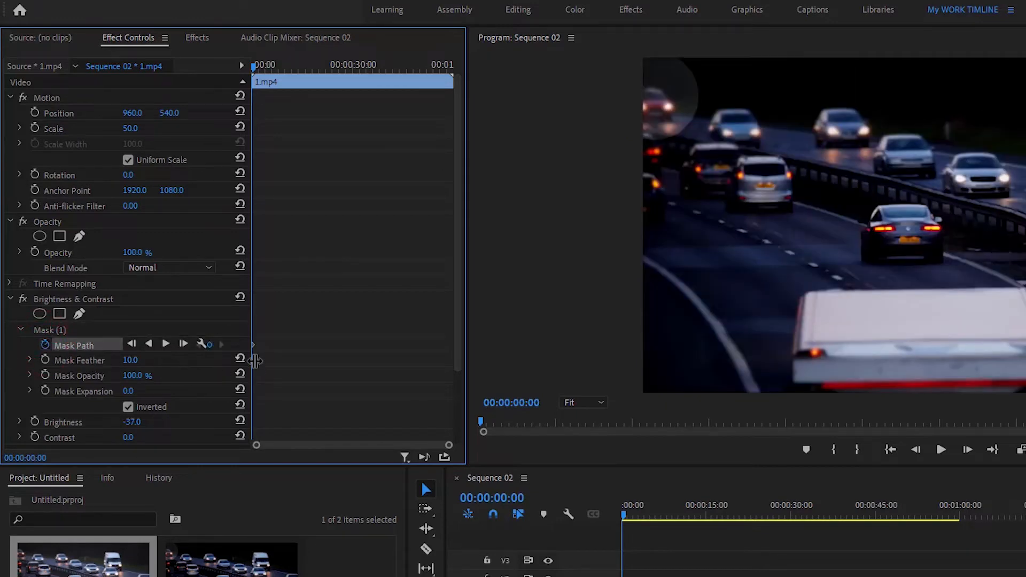
{"action": "left_click_drag", "start_coordinate": [449, 448], "coordinate": [391, 455]}
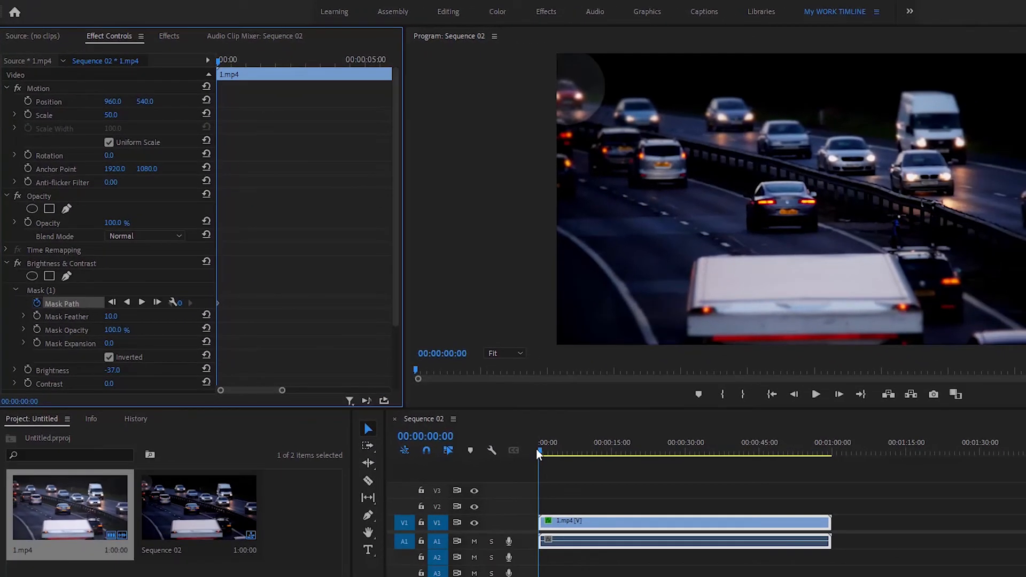
{"action": "left_click", "coordinate": [540, 449]}
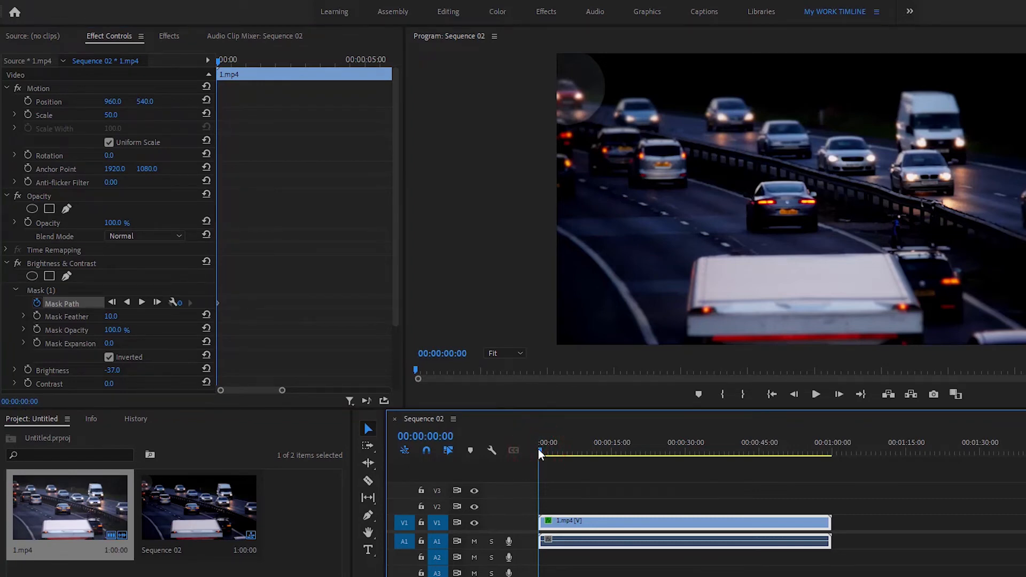
Advance to 00:00:00:15 and move Mask (1) onto the red car to set the second Mask Path keyframe
{"action": "key", "text": "space"}
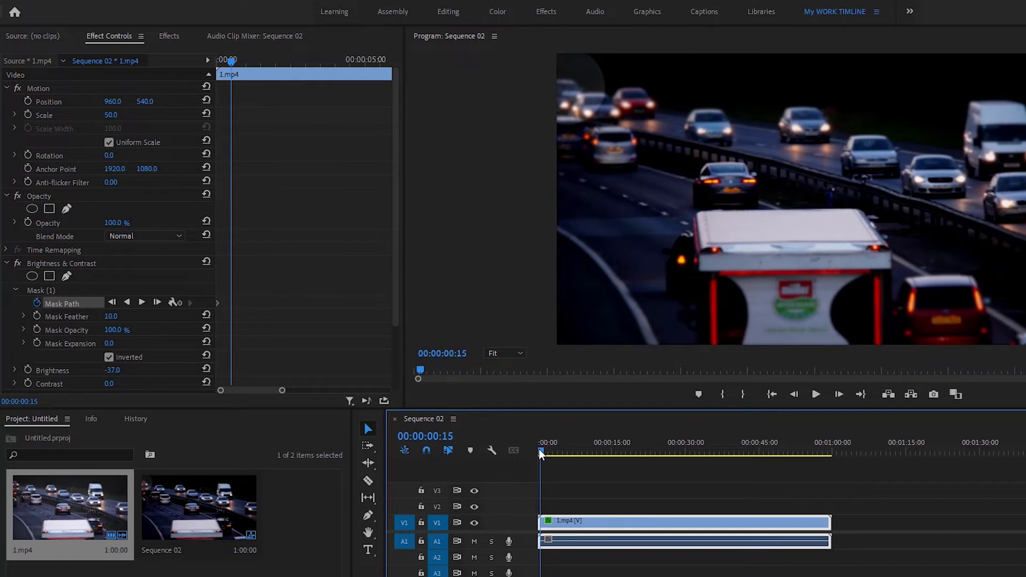
{"action": "left_click", "coordinate": [54, 291]}
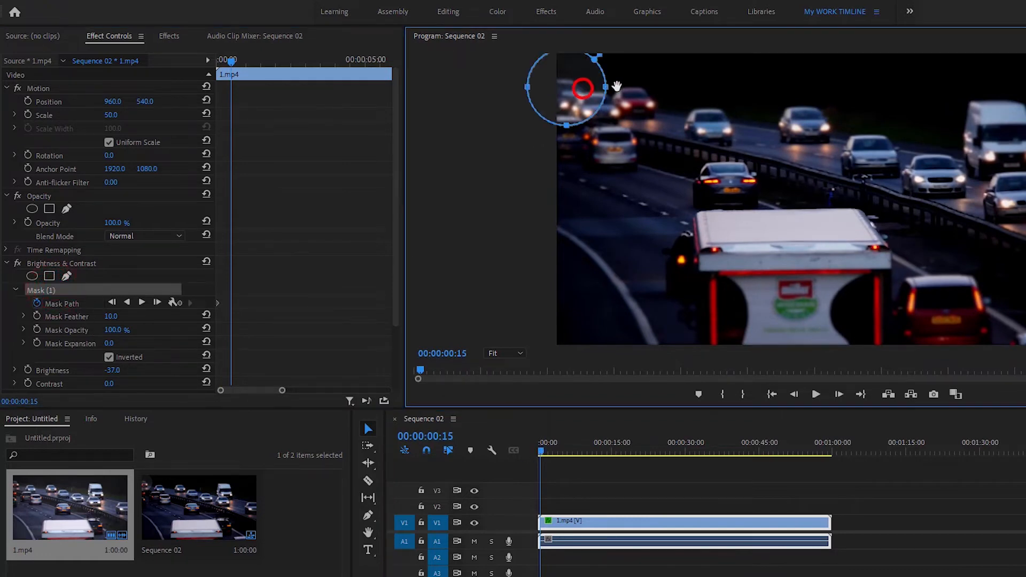
{"action": "left_click_drag", "start_coordinate": [617, 87], "coordinate": [653, 103]}
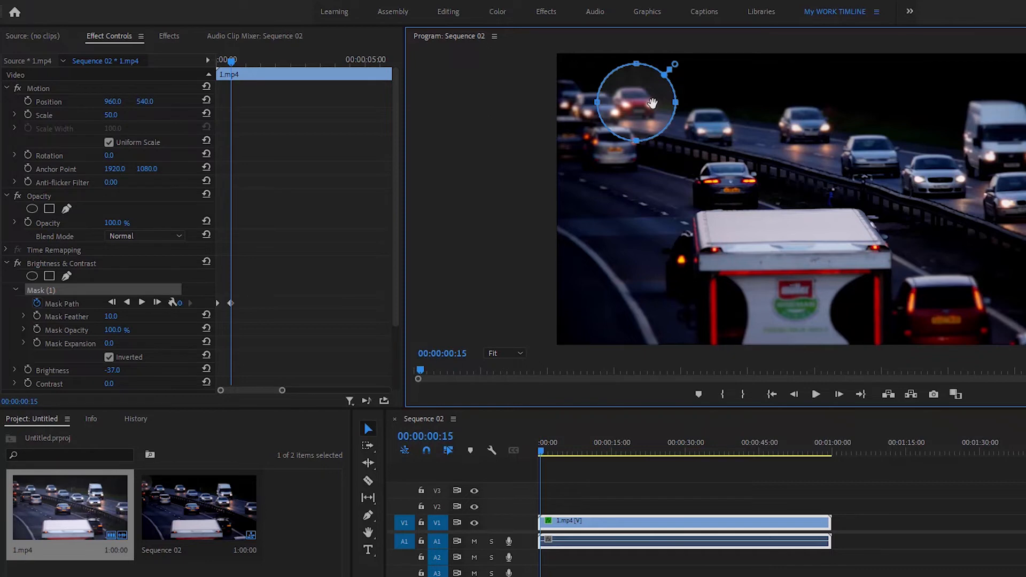
Advance to 00:00:01:00 and re-center the mask on the red car for another Mask Path keyframe
{"action": "key", "text": "Right"}
{"action": "key", "text": "Right"}
{"action": "key", "text": "Right"}
{"action": "key", "text": "Right"}
{"action": "key", "text": "Right"}
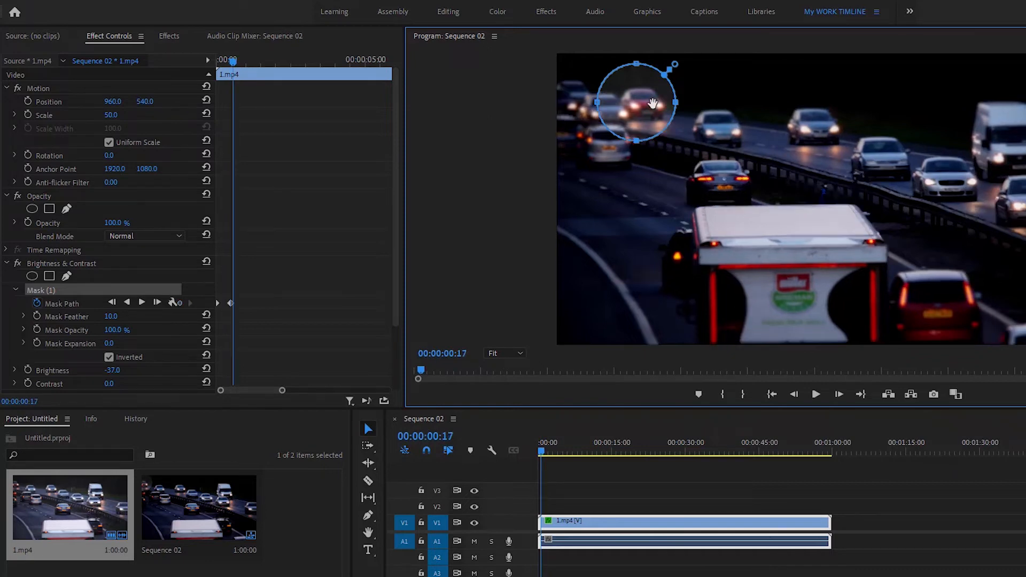
{"action": "key", "text": "Right"}
{"action": "key", "text": "Right"}
{"action": "key", "text": "Right"}
{"action": "key", "text": "Right"}
{"action": "key", "text": "Right"}
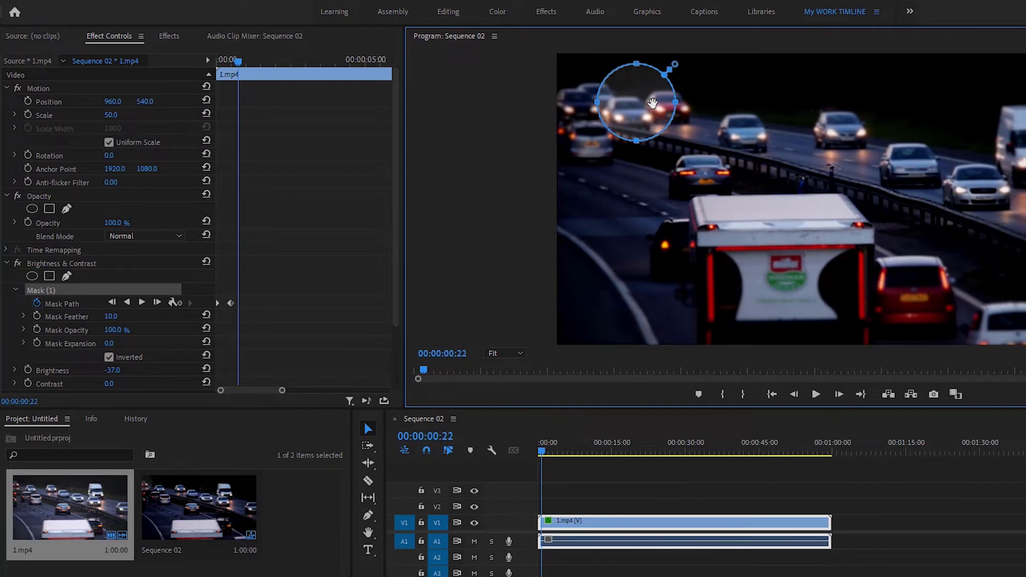
{"action": "key", "text": "Right"}
{"action": "key", "text": "Right"}
{"action": "key", "text": "Right"}
{"action": "key", "text": "Right"}
{"action": "key", "text": "Right"}
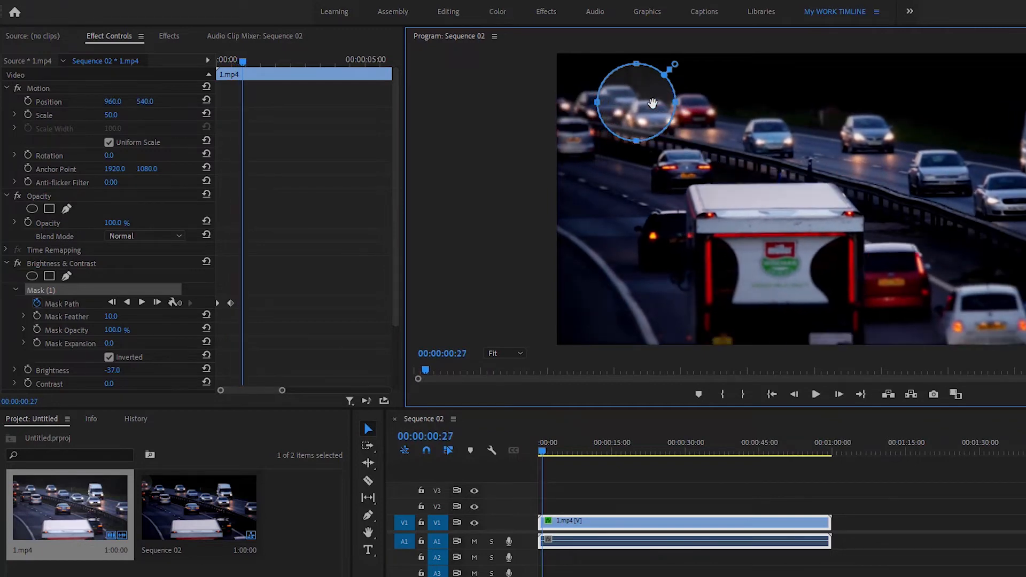
{"action": "left_click_drag", "start_coordinate": [653, 103], "coordinate": [719, 113]}
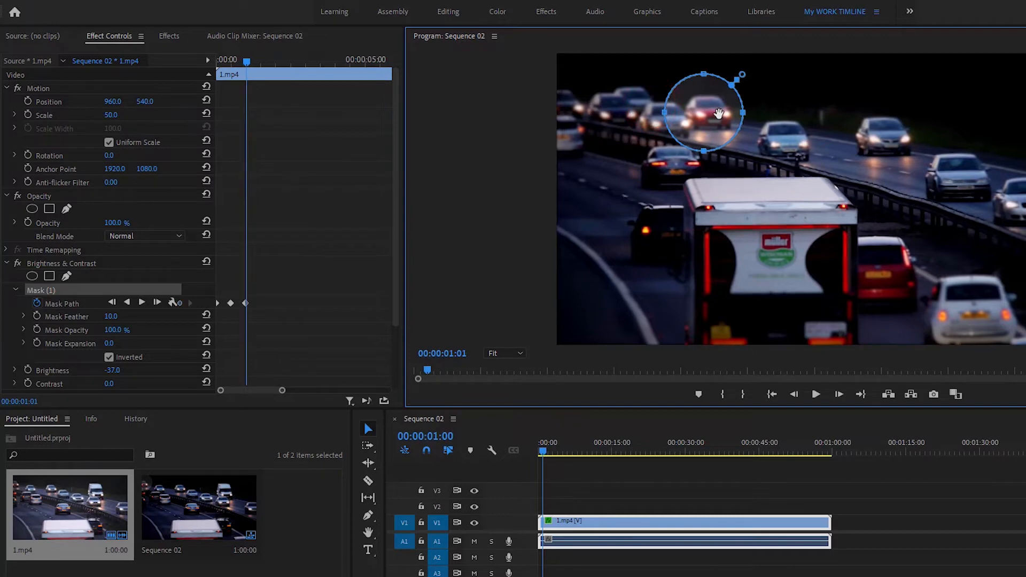
Advance to 00:00:01:15 and move the mask onto the red car for another Mask Path keyframe
{"action": "key", "text": "Right"}
{"action": "key", "text": "Right"}
{"action": "key", "text": "Right"}
{"action": "key", "text": "Right"}
{"action": "key", "text": "Right"}
{"action": "key", "text": "Right"}
{"action": "key", "text": "Right"}
{"action": "key", "text": "Right"}
{"action": "key", "text": "Right"}
{"action": "key", "text": "Right"}
{"action": "key", "text": "Right"}
{"action": "key", "text": "Right"}
{"action": "key", "text": "Right"}
{"action": "key", "text": "Right"}
{"action": "key", "text": "Right"}
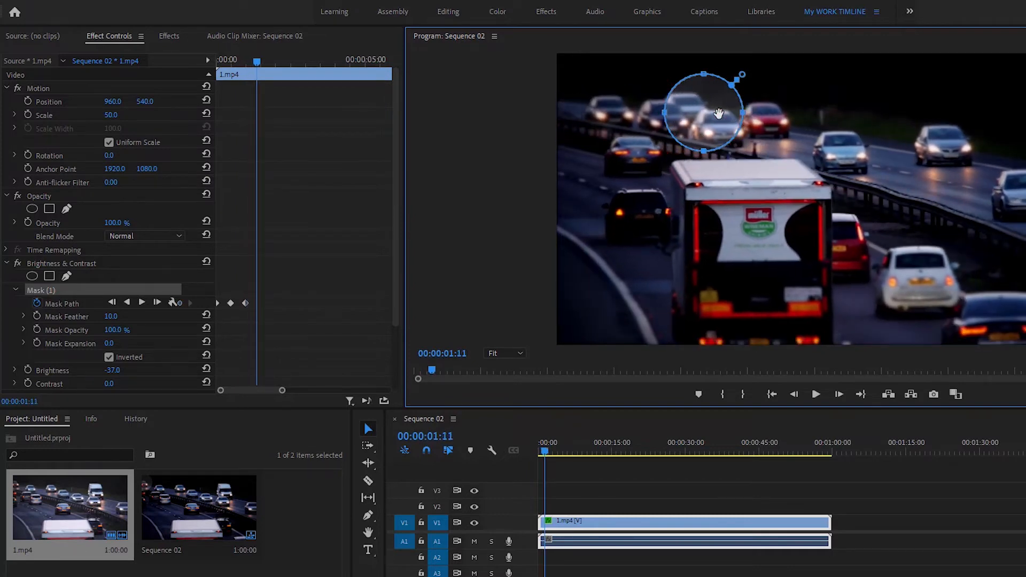
{"action": "left_click_drag", "start_coordinate": [719, 113], "coordinate": [801, 126]}
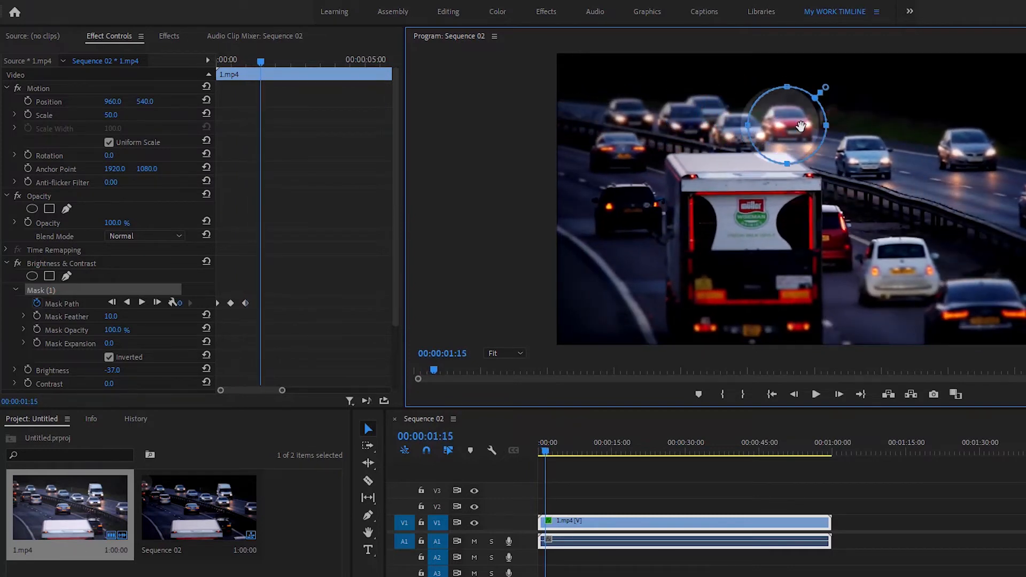
Advance to 00:00:02:00 and move the mask back over the red car for another Mask Path keyframe
{"action": "key", "text": "Right"}
{"action": "key", "text": "Right"}
{"action": "key", "text": "Right"}
{"action": "key", "text": "Right"}
{"action": "key", "text": "Right"}
{"action": "key", "text": "Right"}
{"action": "key", "text": "Right"}
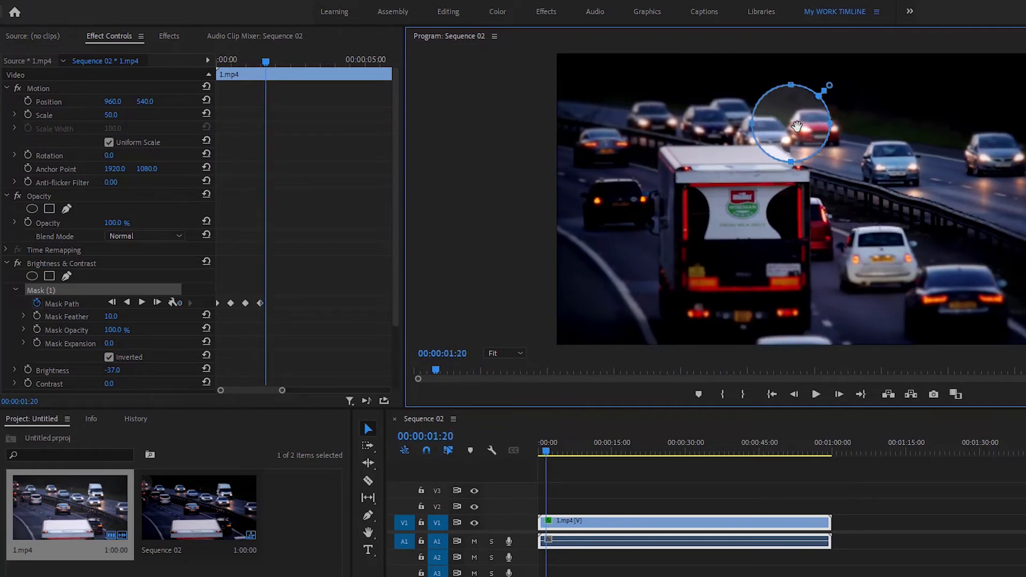
{"action": "key", "text": "Right"}
{"action": "key", "text": "Right"}
{"action": "key", "text": "Right"}
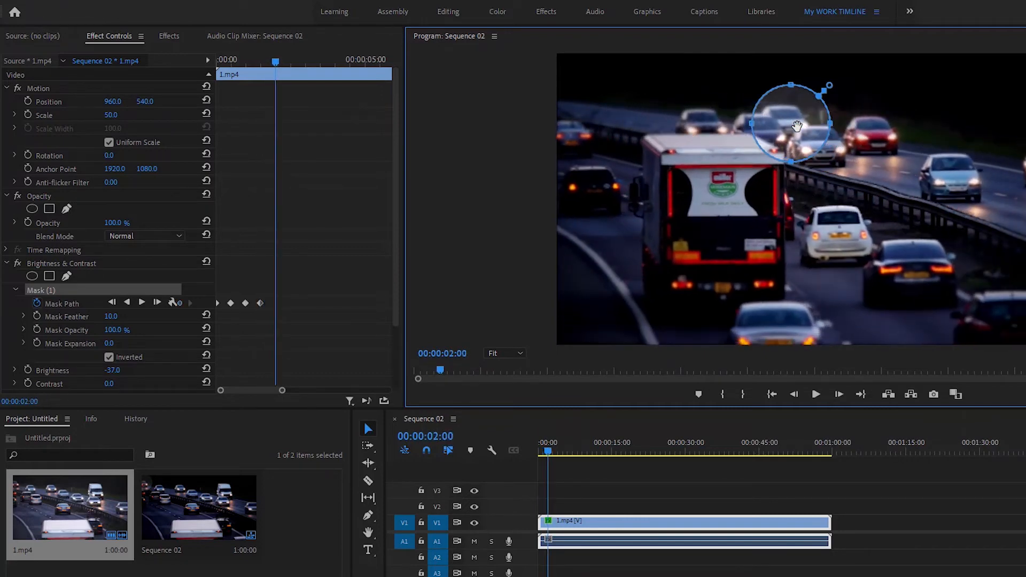
{"action": "left_click_drag", "start_coordinate": [820, 128], "coordinate": [883, 138]}
Advance to 00:00:02:15 and reposition the mask over the red car for another Mask Path keyframe
{"action": "key", "text": "Right"}
{"action": "key", "text": "Right"}
{"action": "key", "text": "Right"}
{"action": "key", "text": "Right"}
{"action": "key", "text": "Right"}
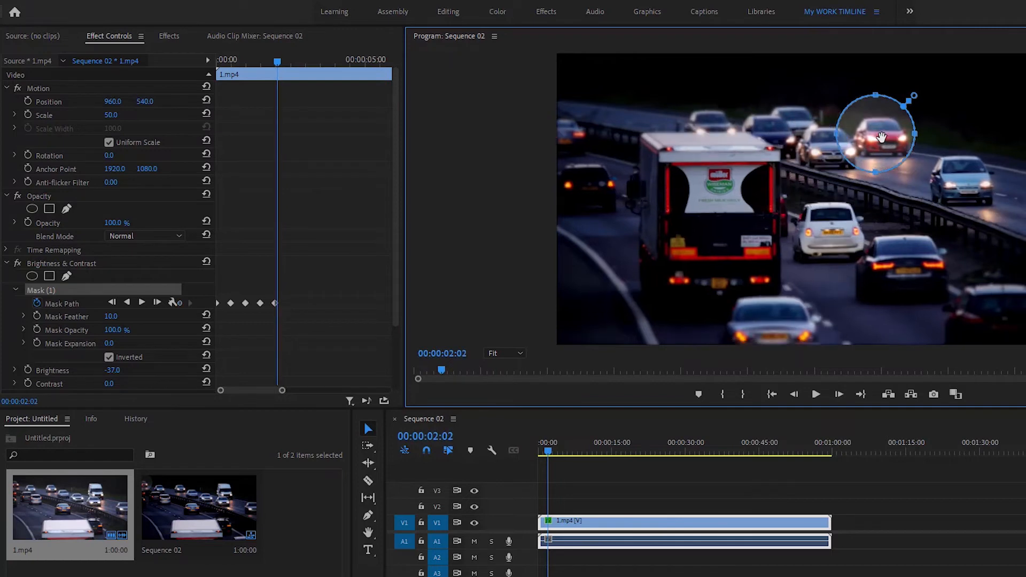
{"action": "key", "text": "Right"}
{"action": "key", "text": "Right"}
{"action": "key", "text": "Right"}
{"action": "key", "text": "Right"}
{"action": "key", "text": "Right"}
{"action": "key", "text": "Right"}
{"action": "key", "text": "Right"}
{"action": "key", "text": "Right"}
{"action": "key", "text": "Right"}
{"action": "key", "text": "Right"}
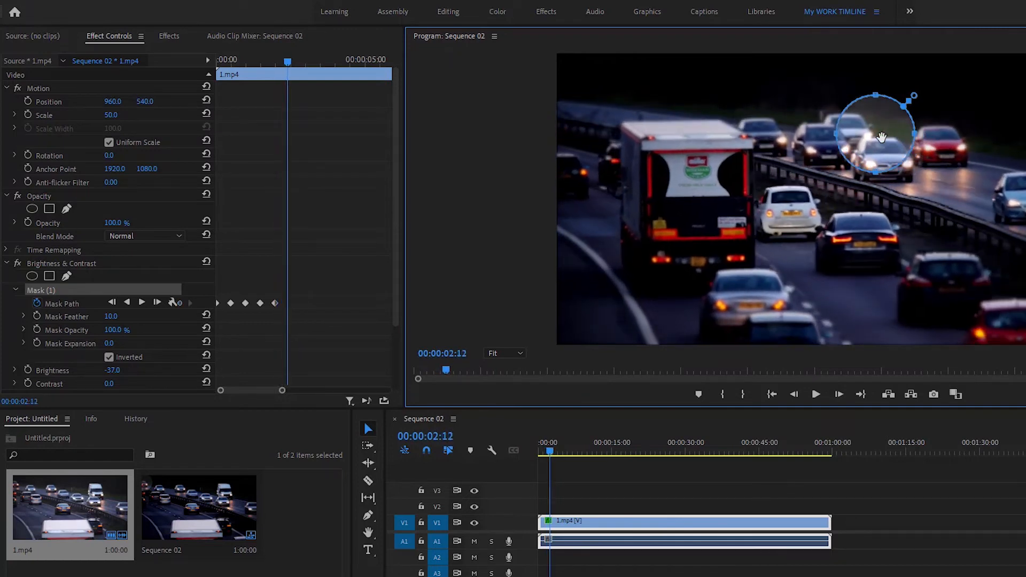
{"action": "left_click_drag", "start_coordinate": [882, 137], "coordinate": [970, 148]}
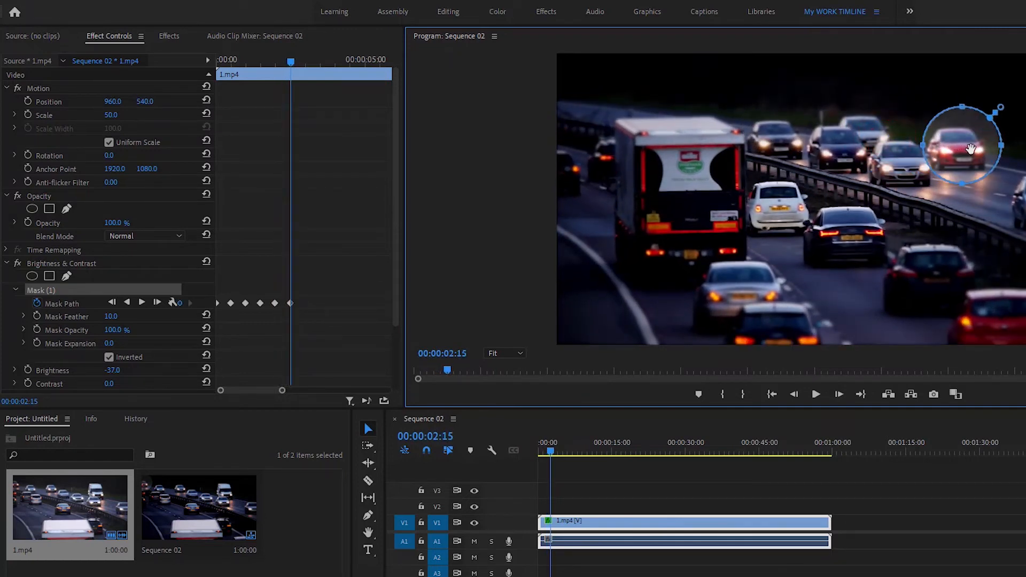
Add Mask Path keyframes at about 00:00:03:00 and at 00:00:03:13, following the red car until the mask leaves the frame
{"action": "key", "text": "Right"}
{"action": "key", "text": "Right"}
{"action": "key", "text": "Right"}
{"action": "key", "text": "Right"}
{"action": "key", "text": "Right"}
{"action": "key", "text": "Right"}
{"action": "key", "text": "Right"}
{"action": "key", "text": "Right"}
{"action": "key", "text": "Right"}
{"action": "key", "text": "Right"}
{"action": "key", "text": "Right"}
{"action": "key", "text": "Right"}
{"action": "key", "text": "Right"}
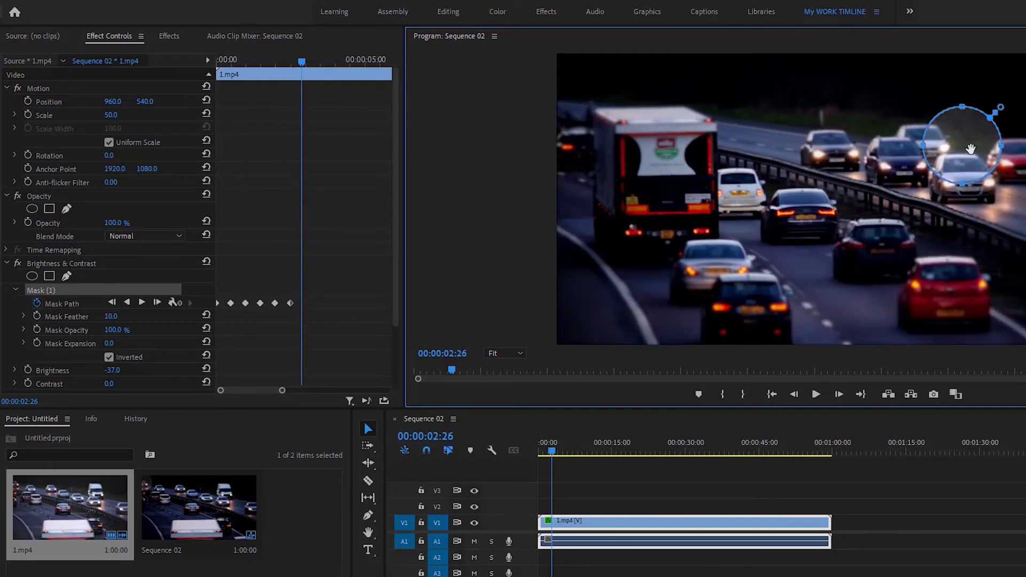
{"action": "key", "text": "Right"}
{"action": "key", "text": "Right"}
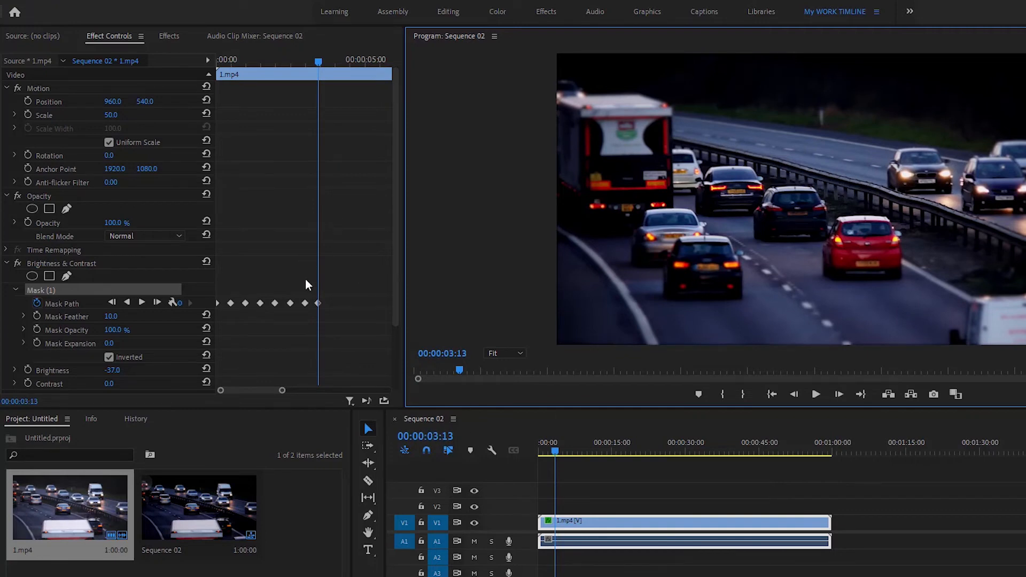
Play the sequence from the start, pausing along the way, to check how the mask follows the red car
{"action": "left_click", "coordinate": [247, 391]}
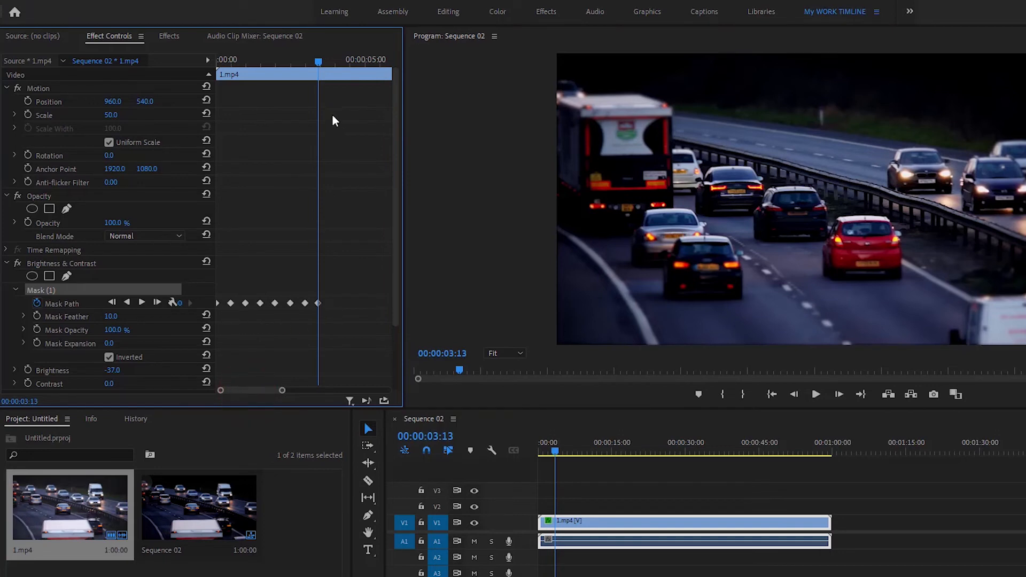
{"action": "left_click_drag", "start_coordinate": [319, 57], "coordinate": [193, 79]}
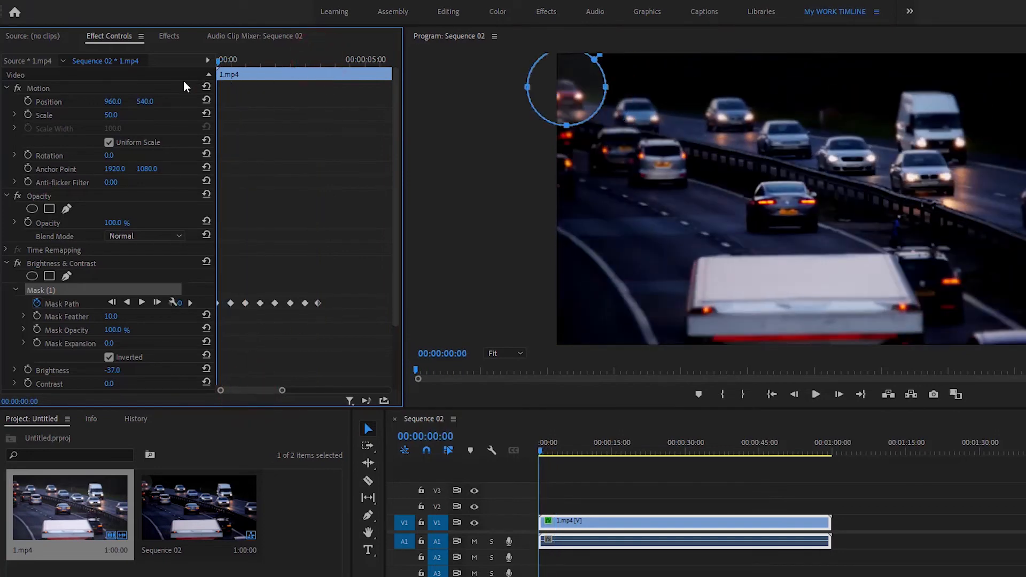
{"action": "left_click", "coordinate": [816, 395]}
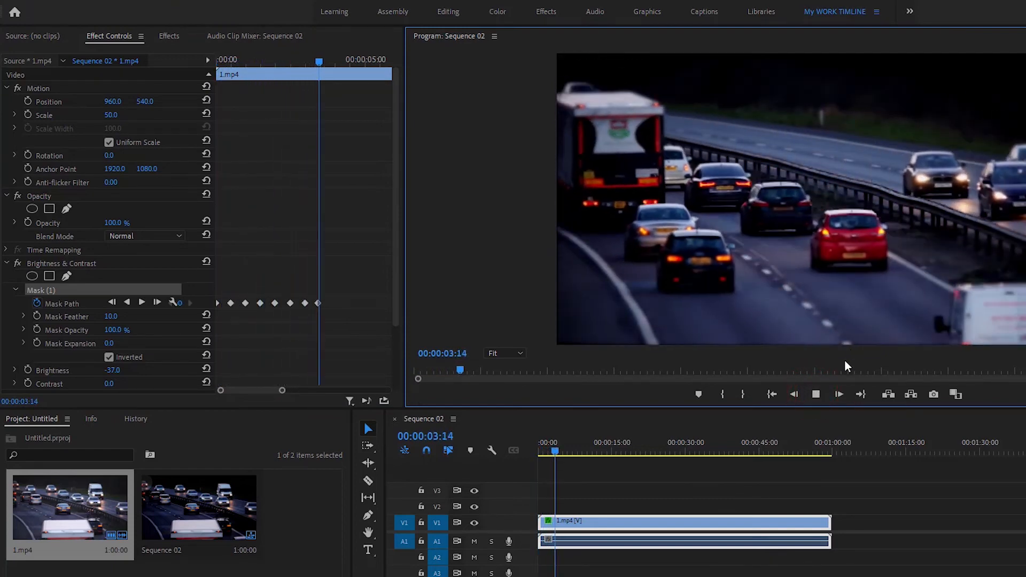
{"action": "left_click", "coordinate": [816, 395]}
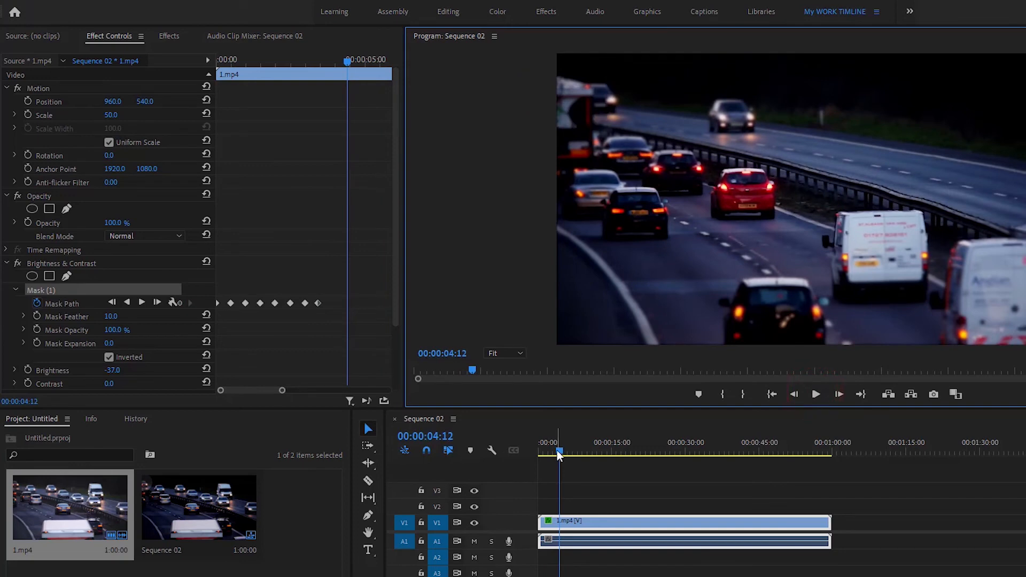
{"action": "left_click_drag", "start_coordinate": [557, 451], "coordinate": [336, 390]}
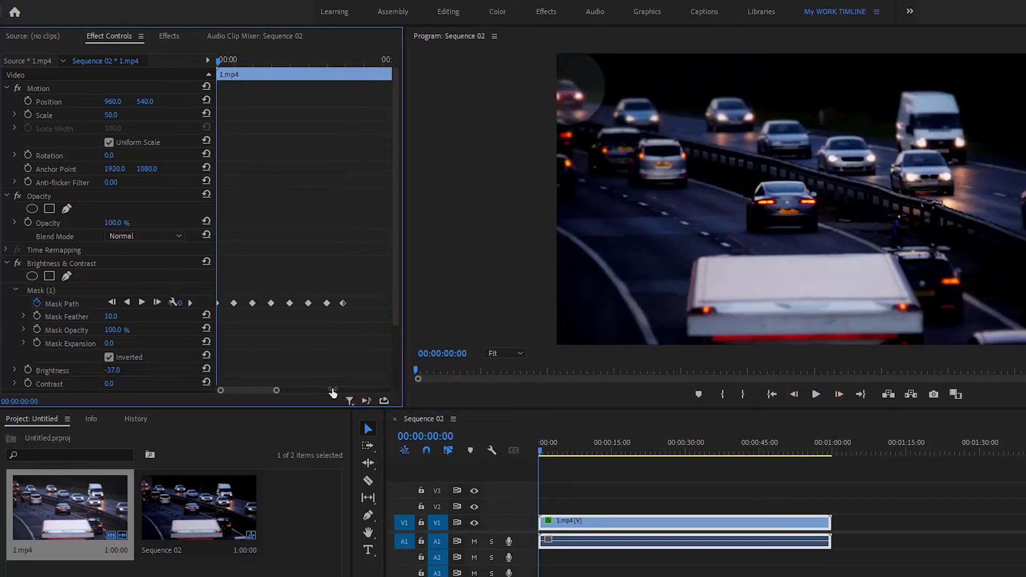
{"action": "left_click", "coordinate": [819, 396]}
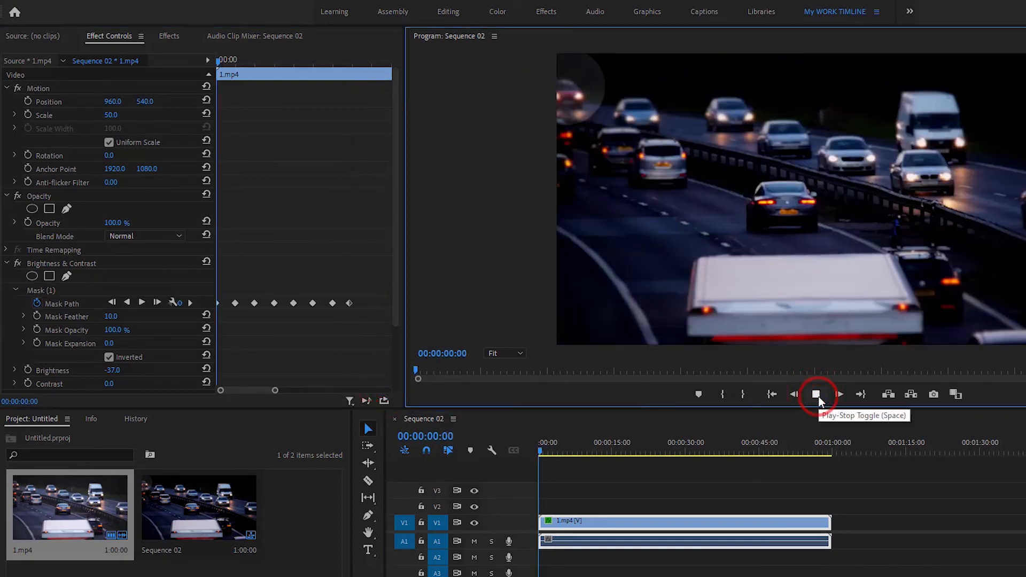
{"action": "left_click", "coordinate": [817, 394]}
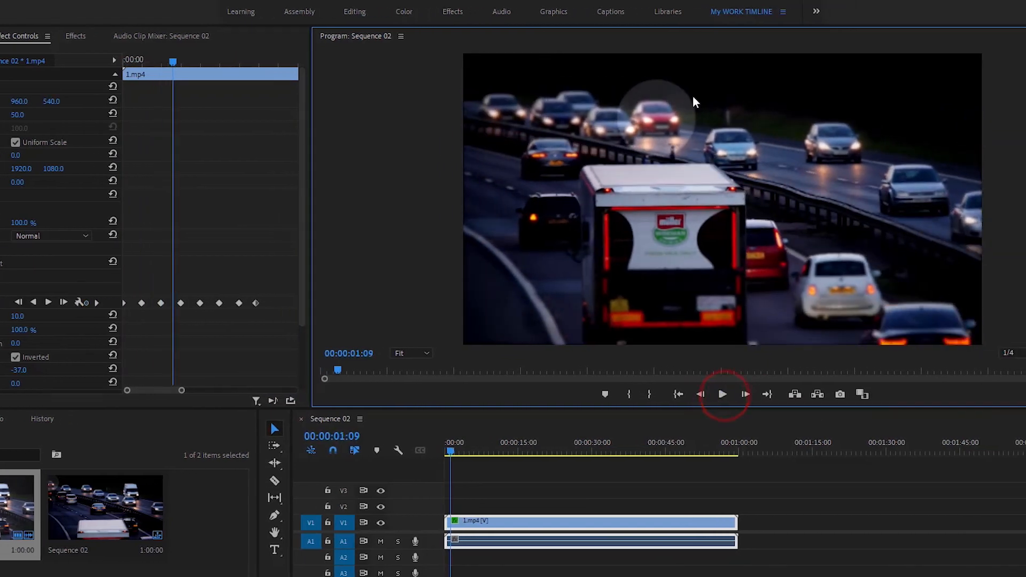
{"action": "left_click", "coordinate": [722, 395]}
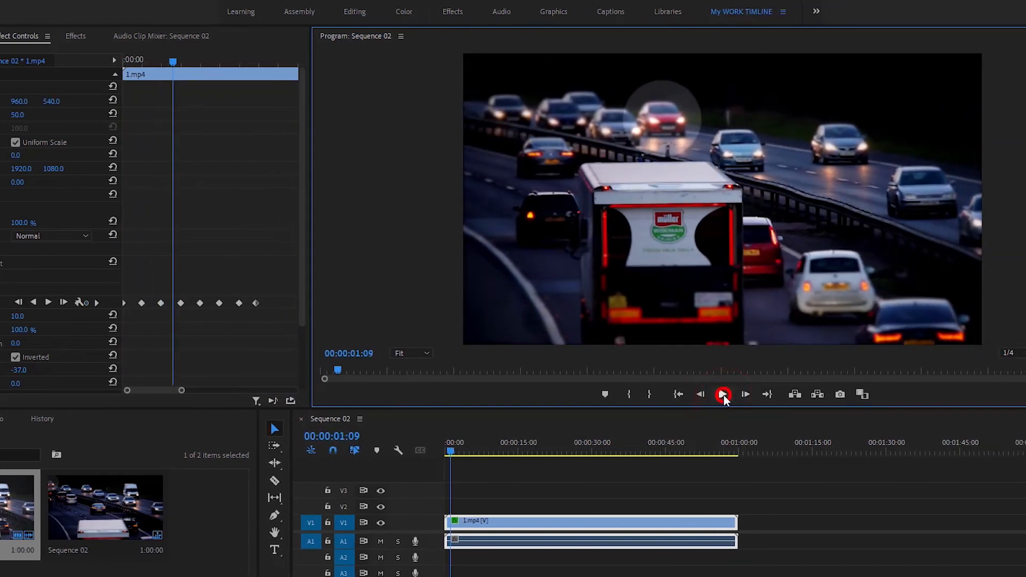
{"action": "left_click", "coordinate": [722, 395]}
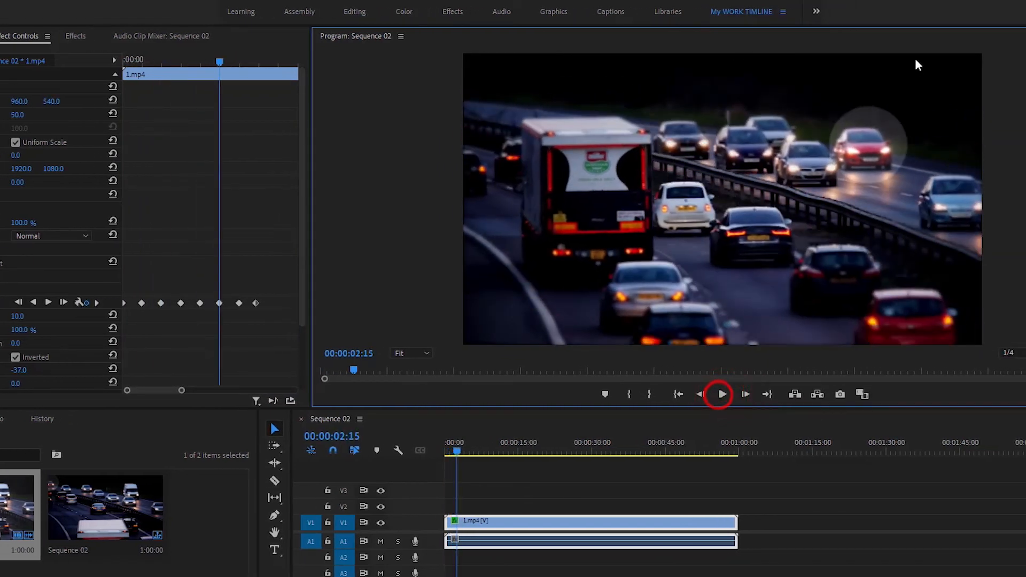
Keyframe Mask Expansion from 0.0 at 00:00:00:00 to 188.0 at 00:00:02:29
{"action": "left_click", "coordinate": [453, 449]}
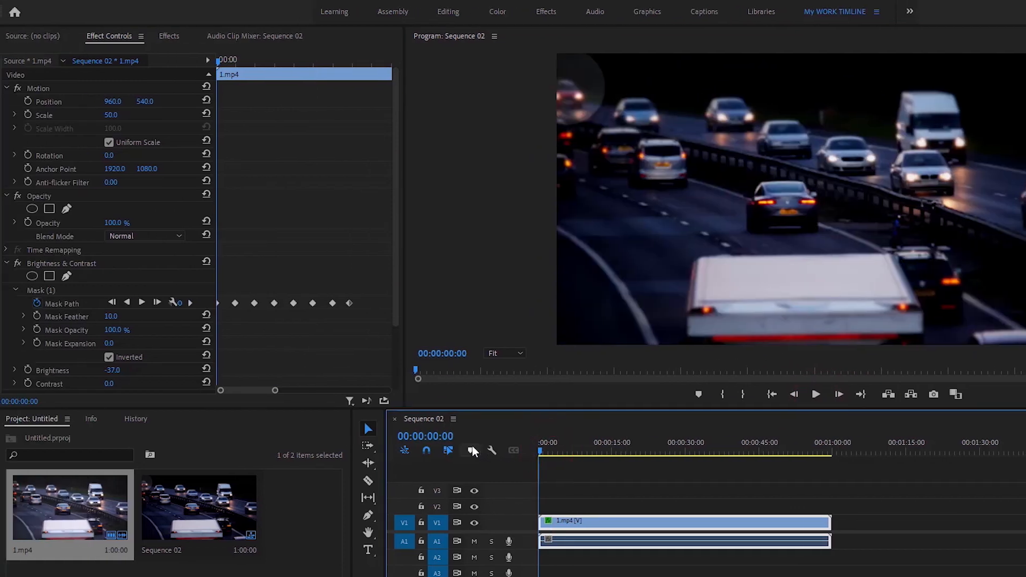
{"action": "left_click", "coordinate": [36, 343]}
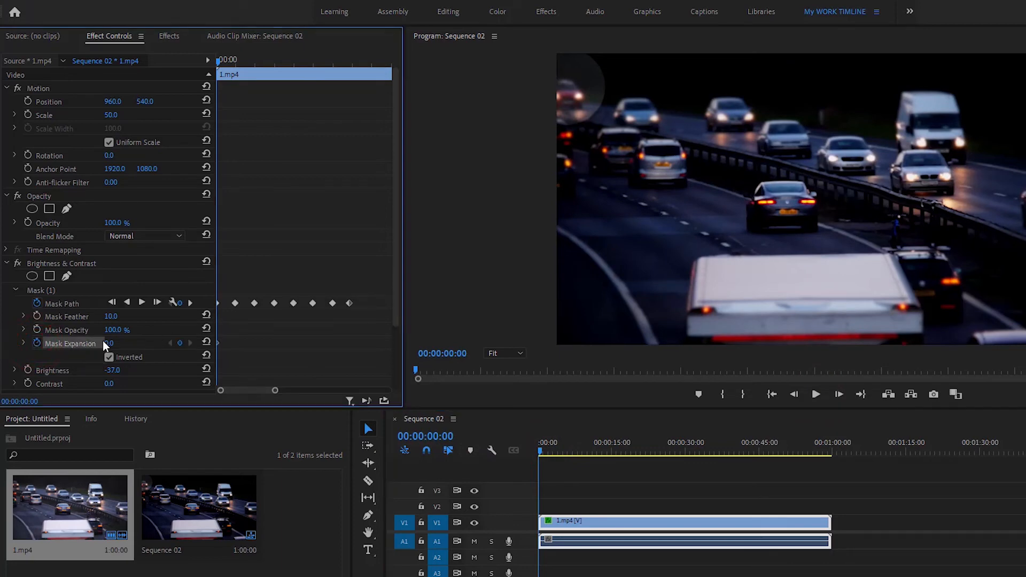
{"action": "left_click", "coordinate": [215, 60]}
{"action": "left_click_drag", "start_coordinate": [217, 60], "coordinate": [333, 88]}
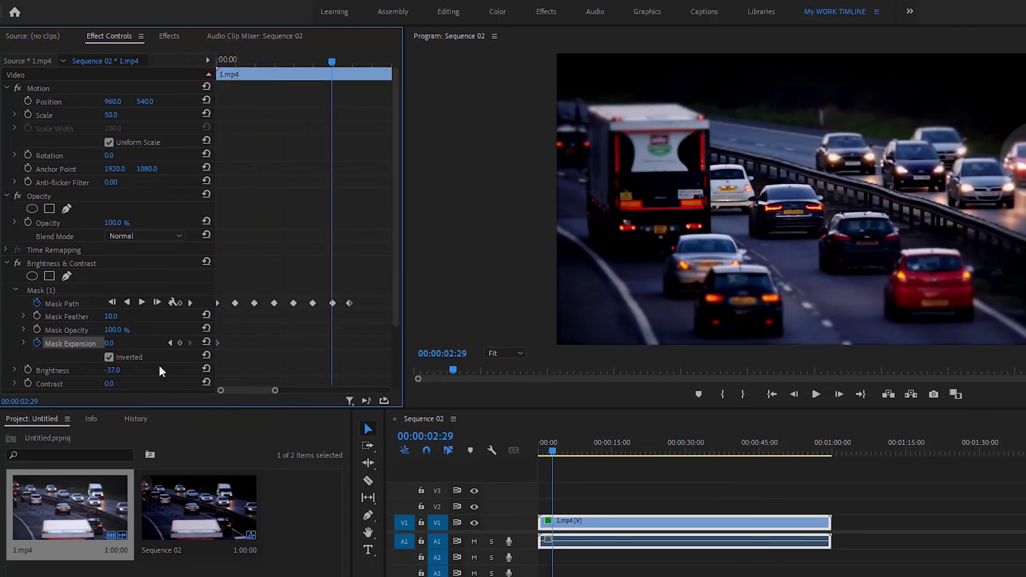
{"action": "left_click_drag", "start_coordinate": [115, 347], "coordinate": [152, 346]}
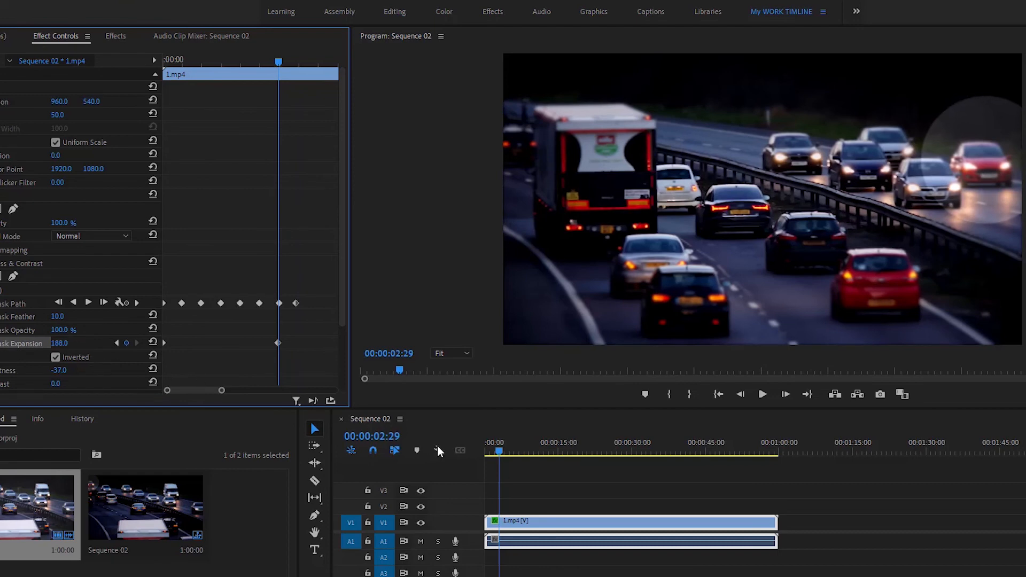
Play the sequence from the start to check the animated mask expansion
{"action": "left_click_drag", "start_coordinate": [500, 453], "coordinate": [460, 452]}
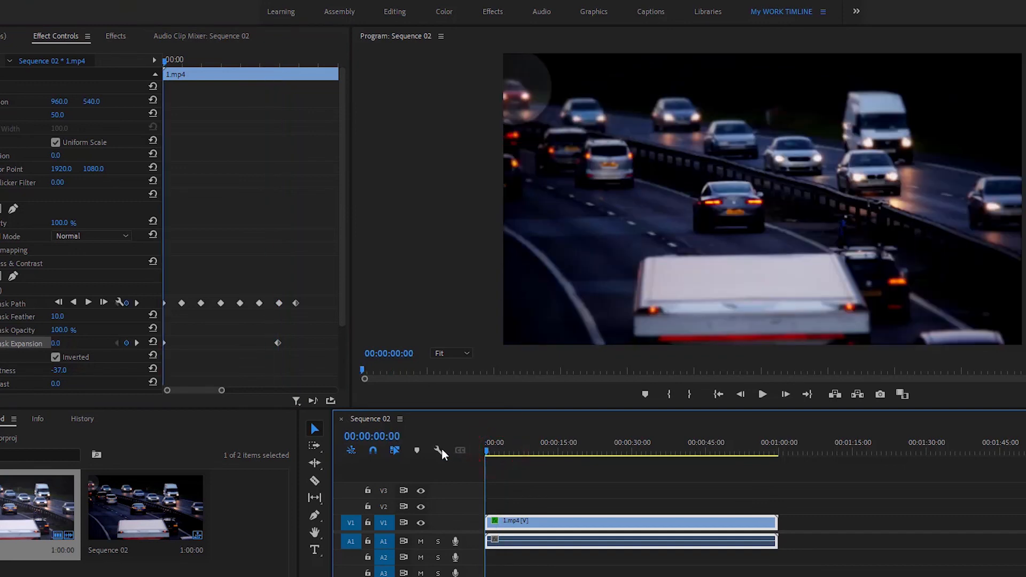
{"action": "left_click", "coordinate": [764, 396]}
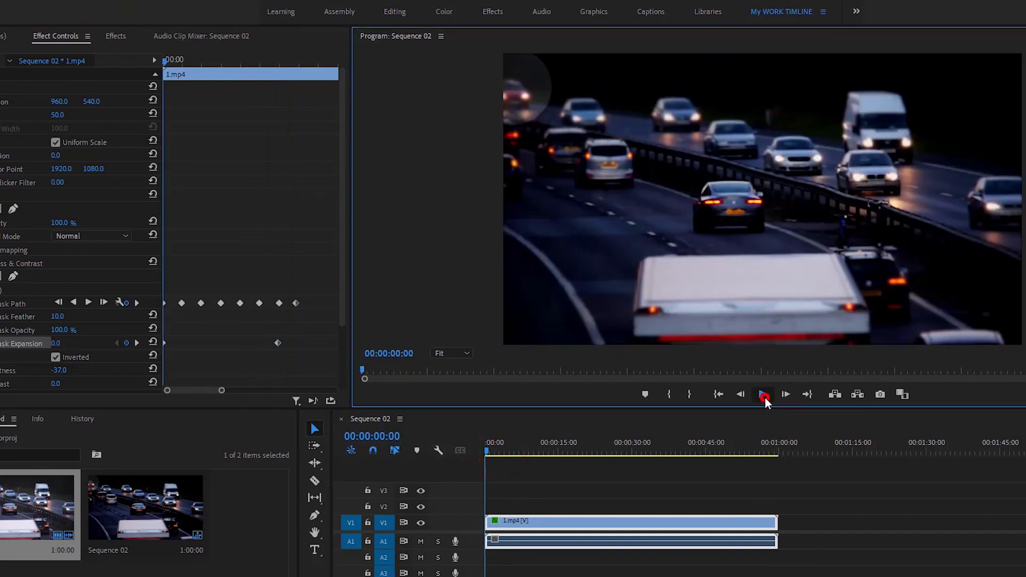